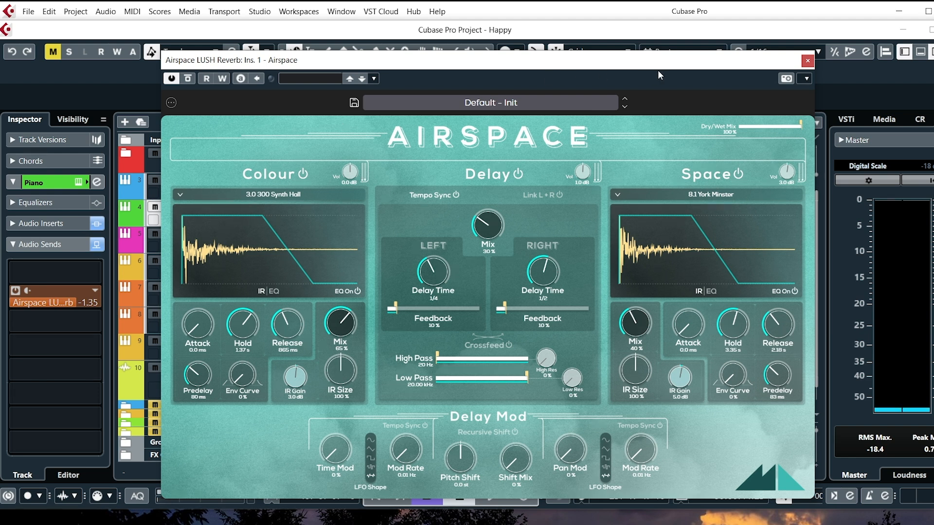
Close the Airspace LUSH Reverb window and start project playback from around bar 3.
left_click(806, 61)
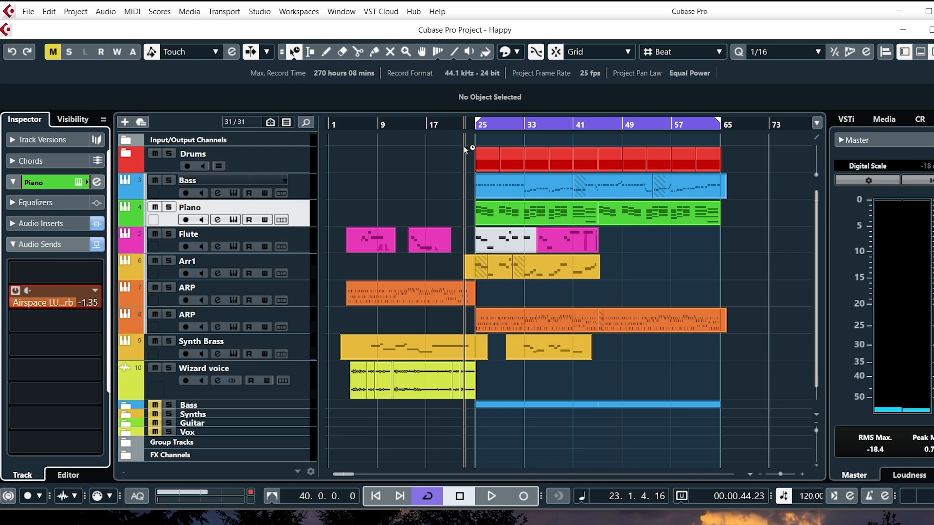
key("KP_0")
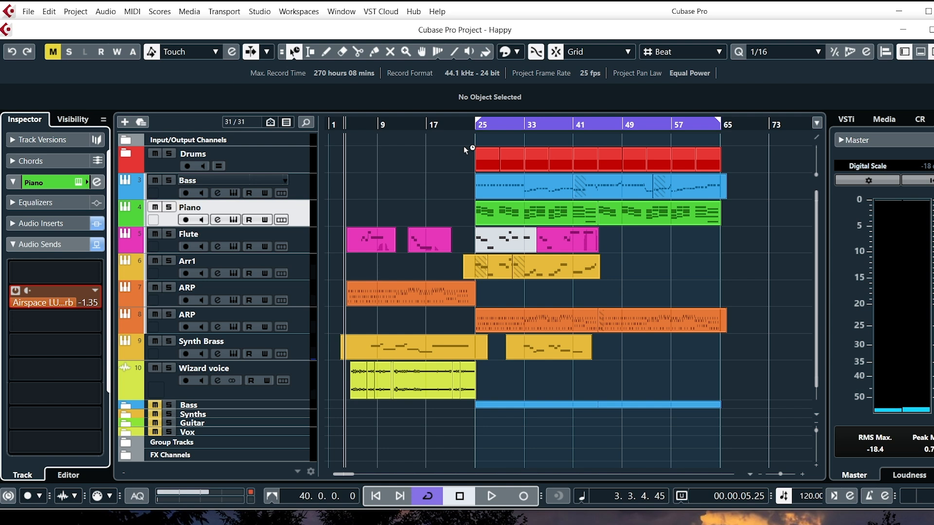
key("space")
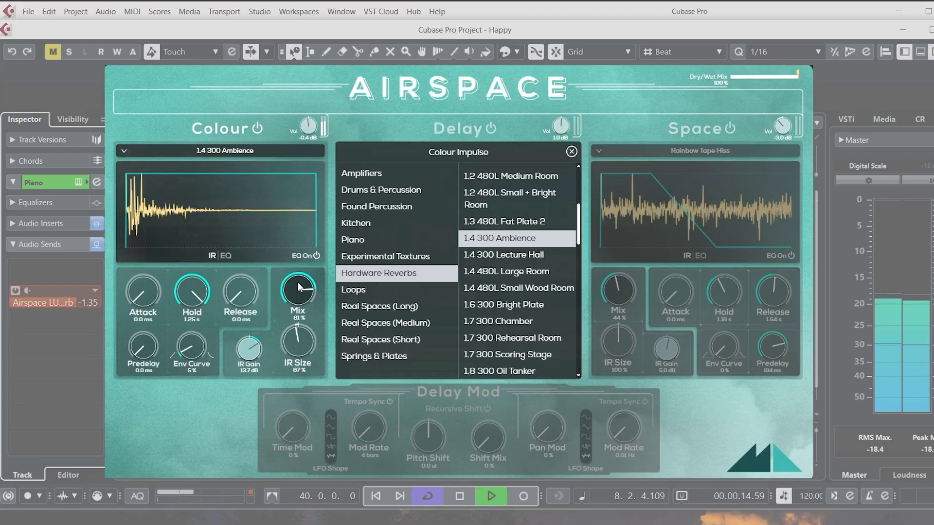
Set the Colour mix to 67%, IR size to 233%, attack to 703 ms, release to 871 ms and predelay to 60 ms.
left_click_drag(298, 285, 298, 243)
mouse_move(296, 347)
left_mouse_down()
mouse_move(307, 254)
mouse_move(296, 358)
left_mouse_up()
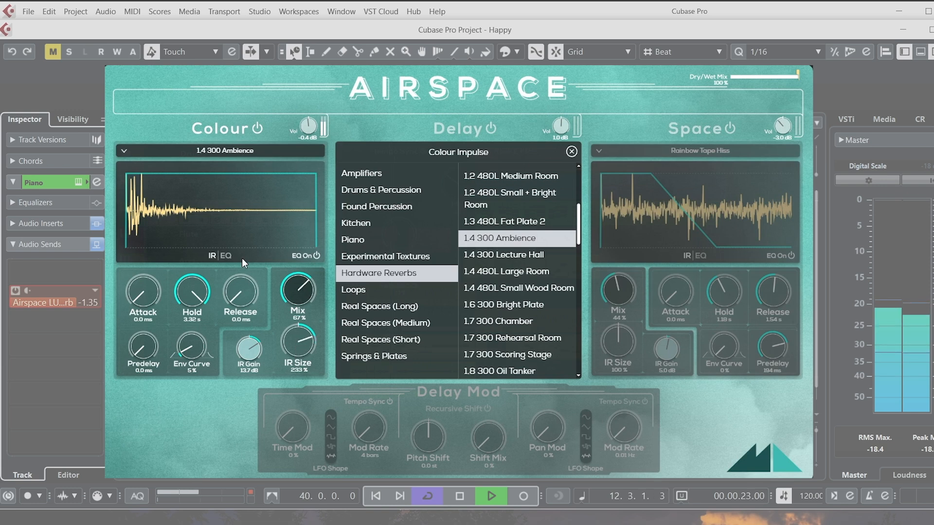
left_click_drag(144, 297, 147, 205)
left_click_drag(239, 300, 256, 185)
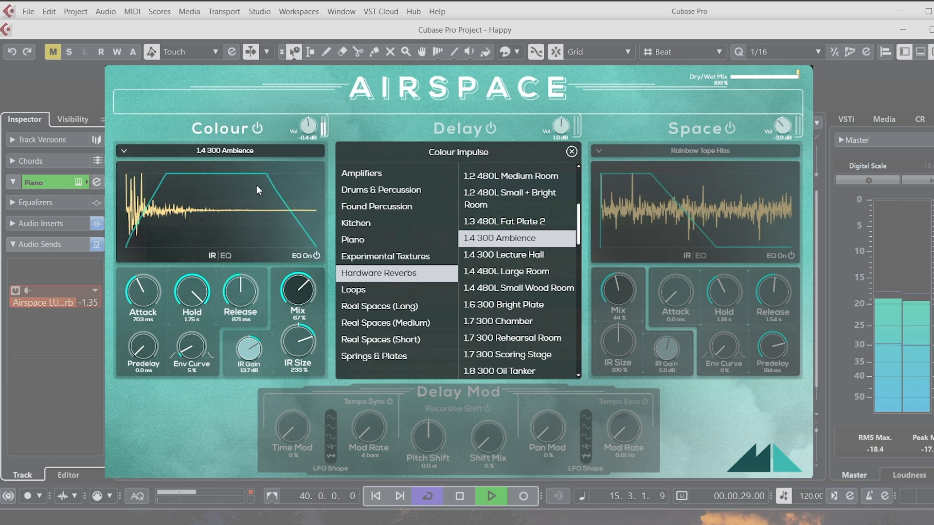
left_click_drag(152, 349, 150, 295)
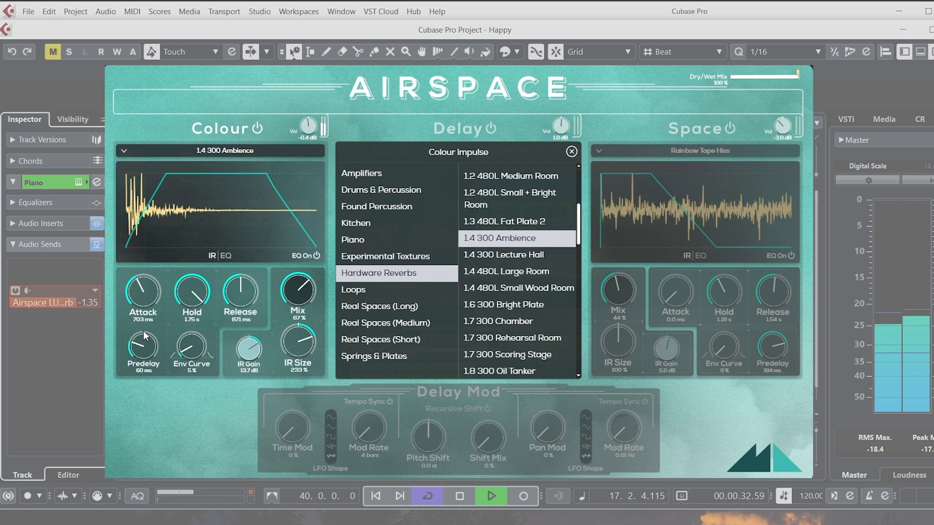
Show the Colour section's EQ and set the High Shelf gain to 9.3 dB.
left_click(226, 255)
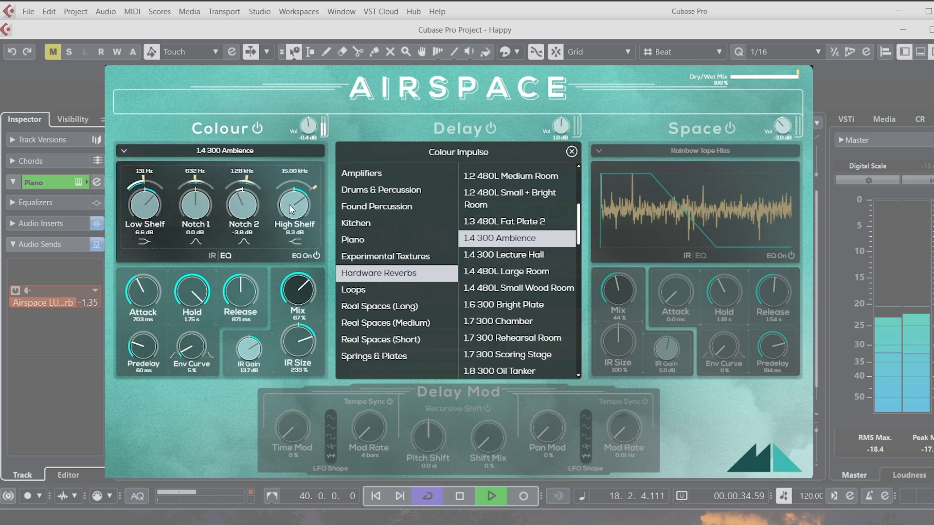
left_click_drag(295, 227, 296, 265)
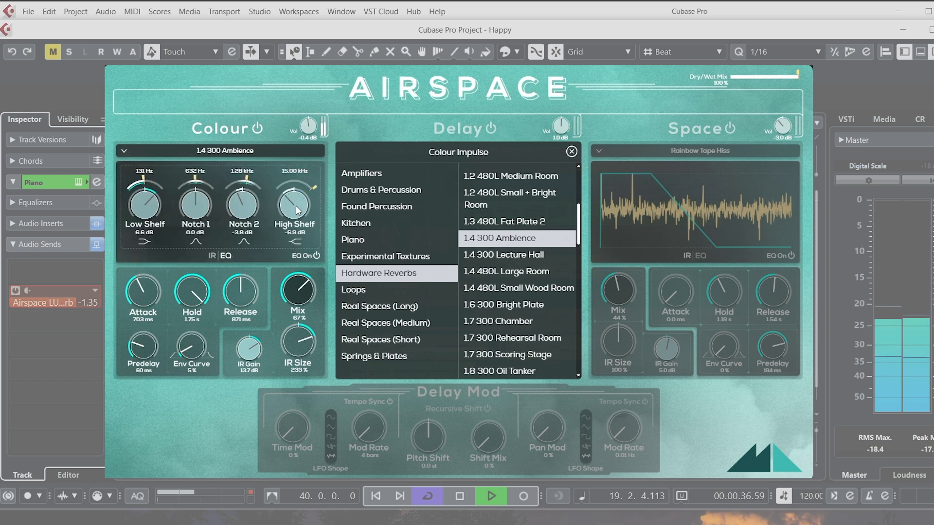
left_click_drag(298, 165, 321, 67)
left_click_drag(292, 200, 279, 249)
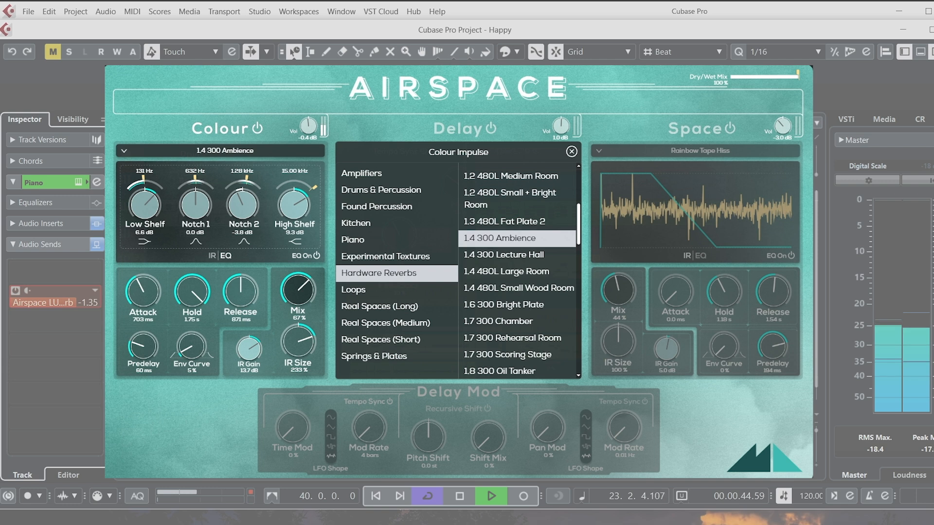
Return to the Colour impulse response view and load 3.2 Falkland Tennis Court from Real Spaces (Long).
left_click(212, 255)
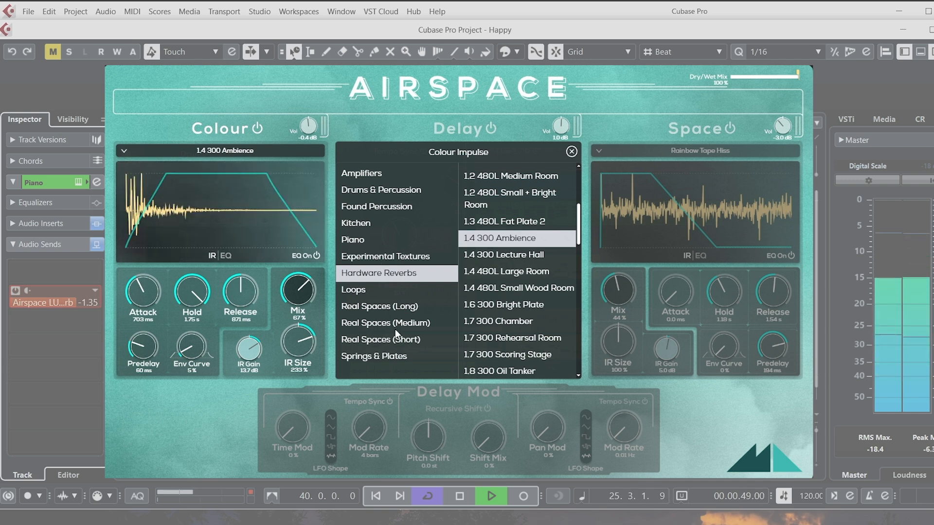
left_click(391, 307)
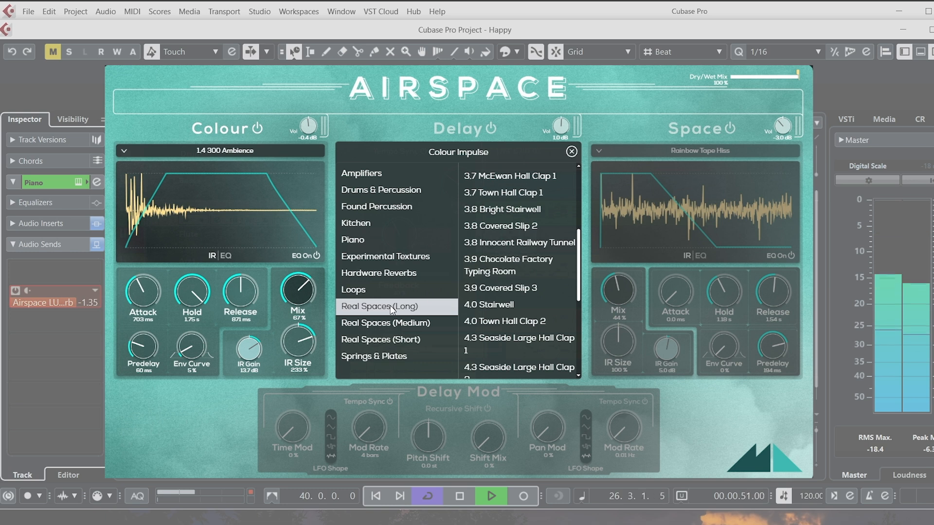
left_click_drag(581, 243, 582, 167)
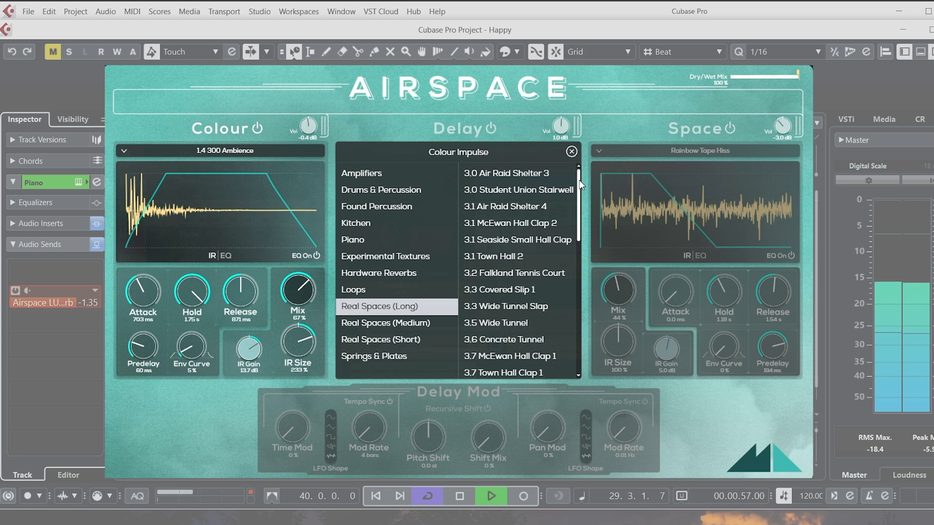
mouse_move(580, 184)
left_mouse_down()
mouse_move(586, 201)
mouse_move(587, 182)
left_mouse_up()
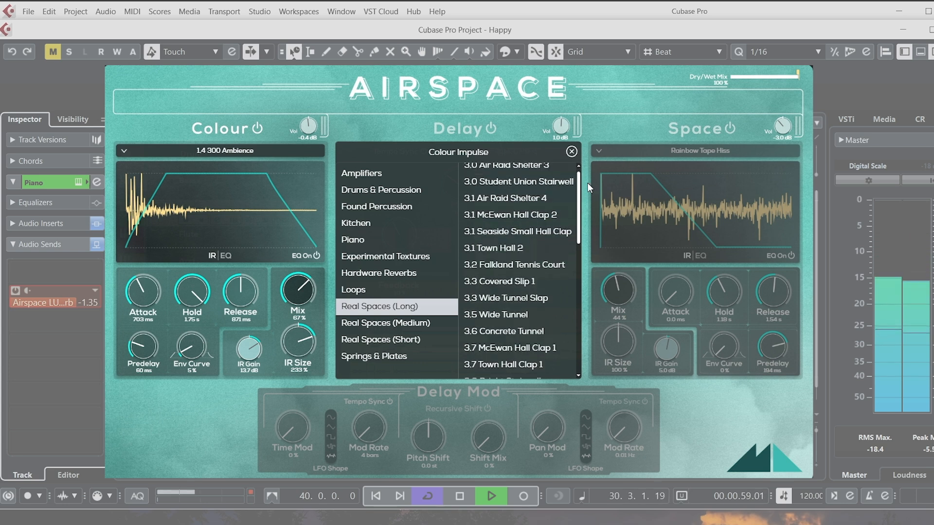
left_click(526, 269)
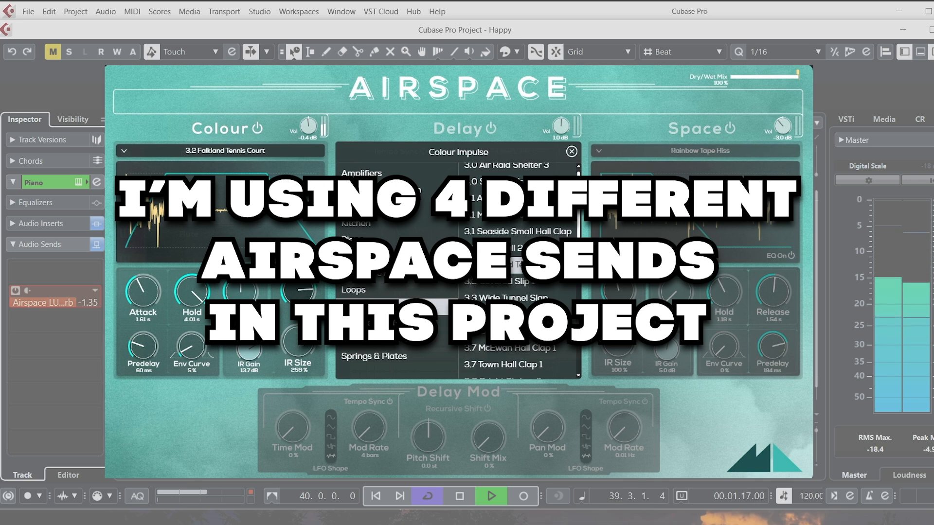
Load 3.6 Concrete Tunnel as the Colour impulse, followed by another impulse further down the Real Spaces (Long) list.
left_click(512, 263)
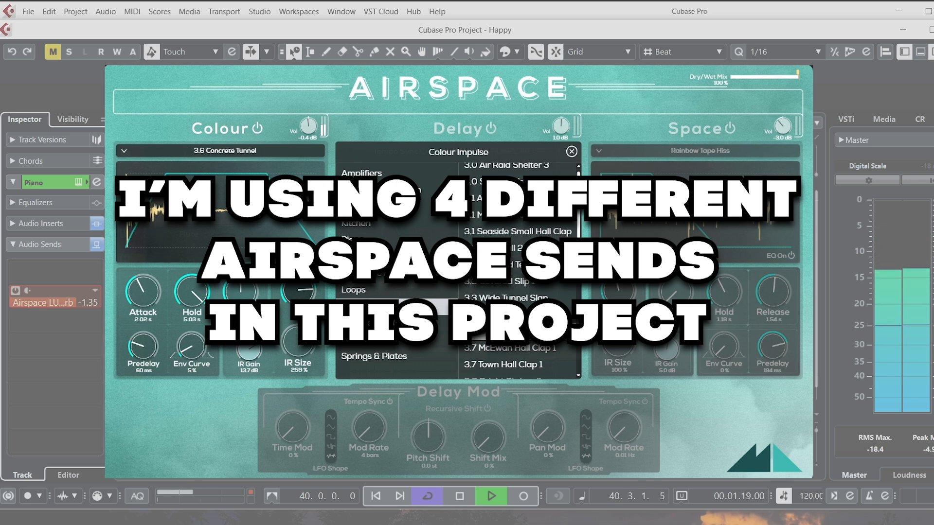
scroll(518, 272, "down", 3)
scroll(503, 285, "down", 1)
left_click(503, 284)
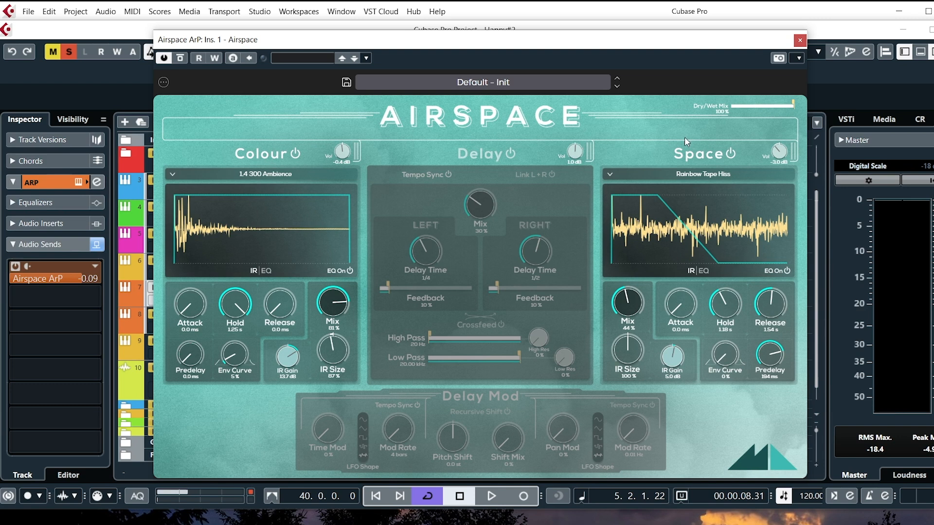
Switch off the Space section and browse the Colour section's Hardware Reverbs impulses down to 1.4 300 Ambience.
left_click(732, 153)
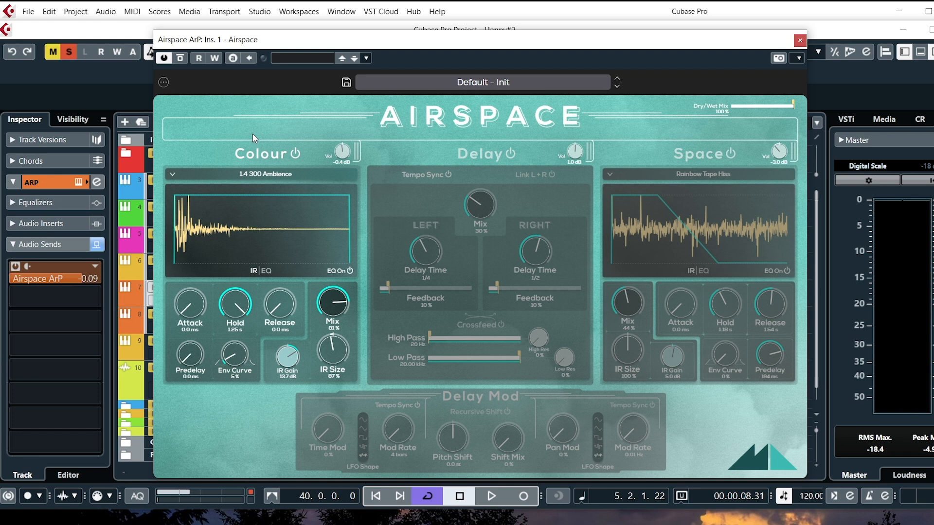
left_click(272, 173)
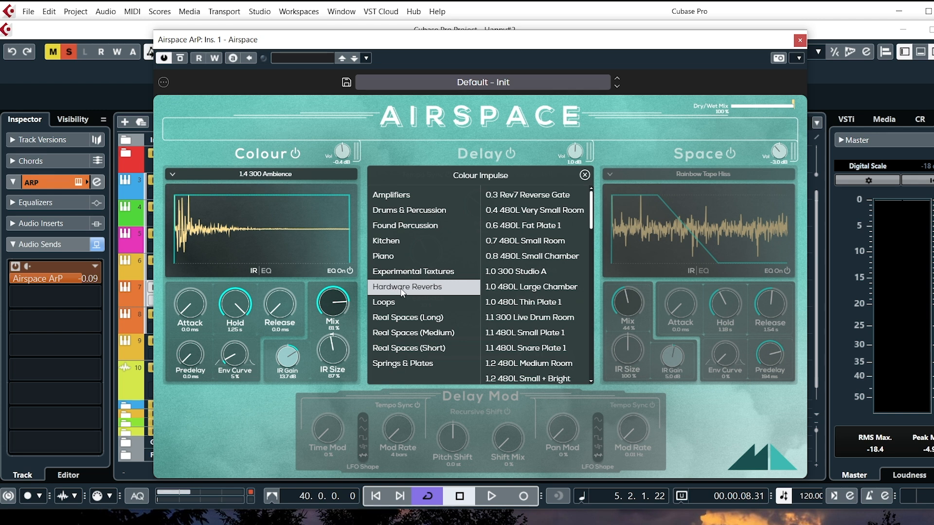
scroll(585, 216, "down", 1)
scroll(583, 215, "down", 5)
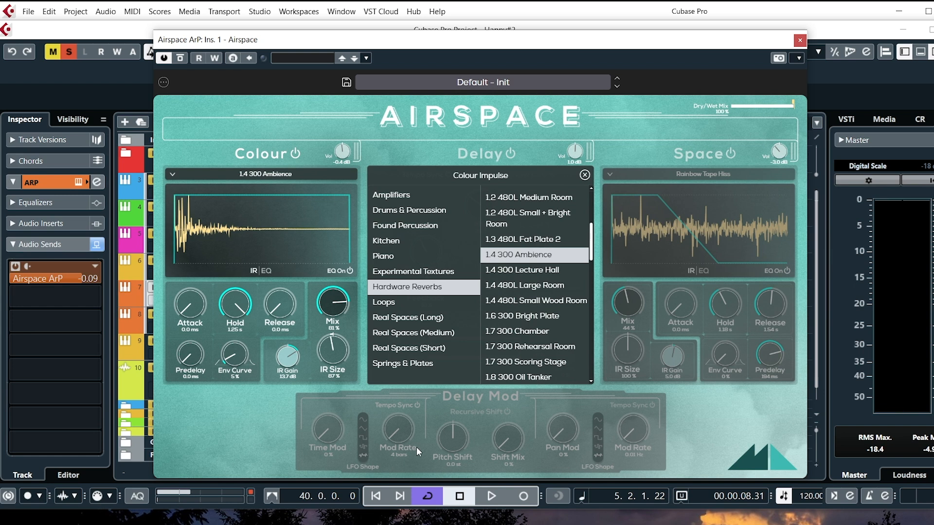
Play the project and compare the arpeggio's sound with the Colour section switched off and back on.
left_click(491, 496)
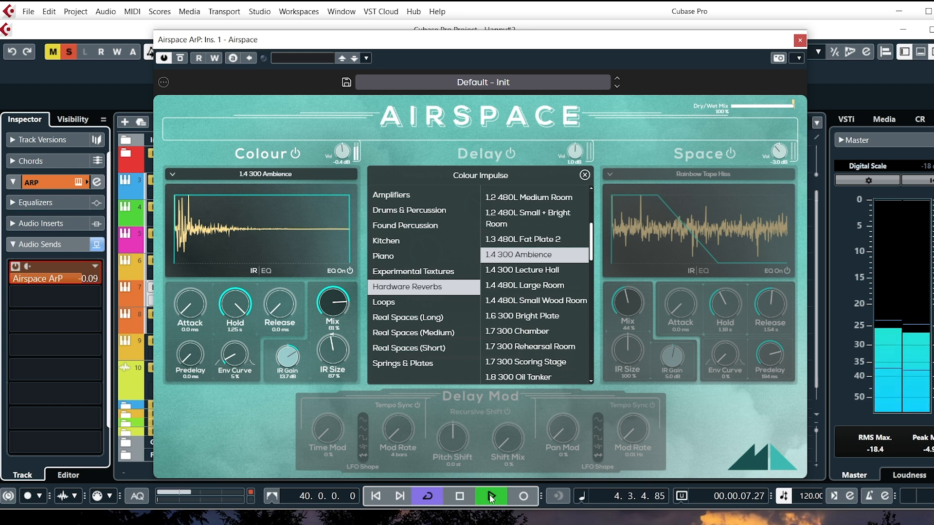
left_click(294, 153)
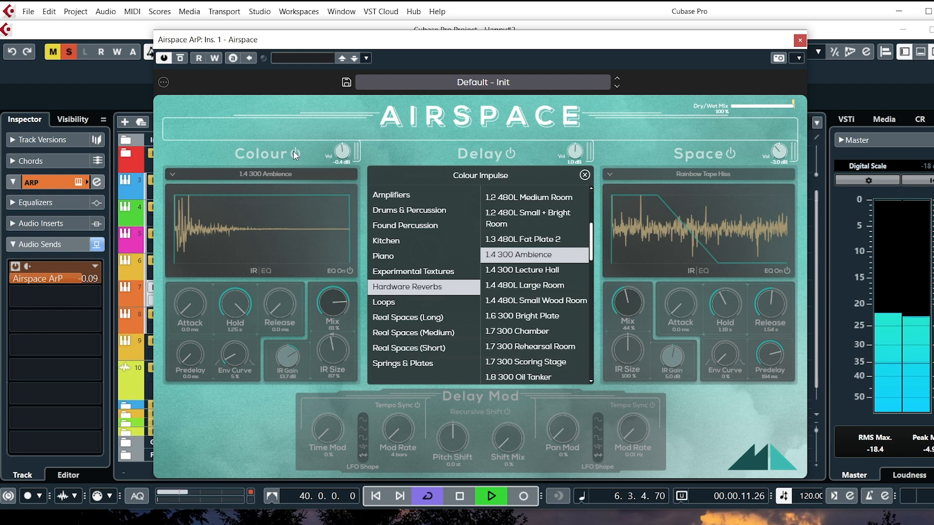
left_click(294, 153)
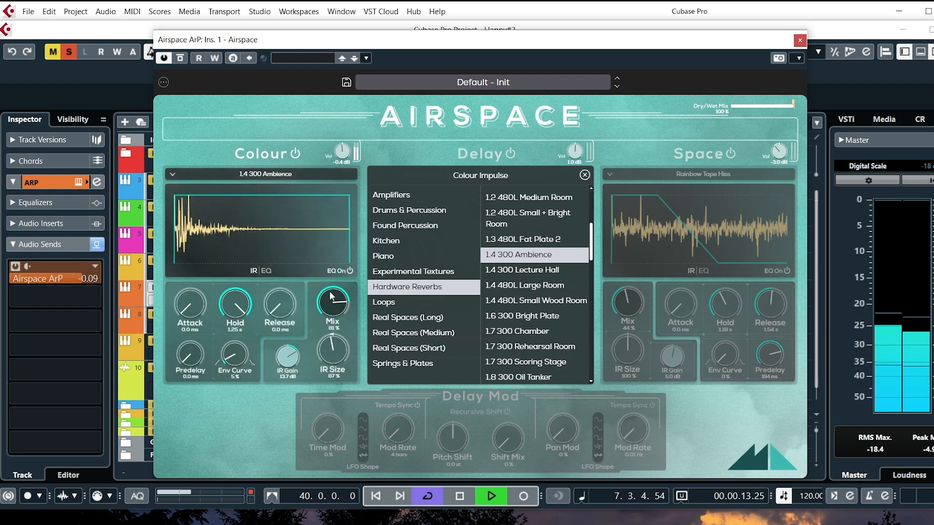
Set the Colour section's mix to 67% and its IR size to 233%.
left_click_drag(333, 310, 332, 378)
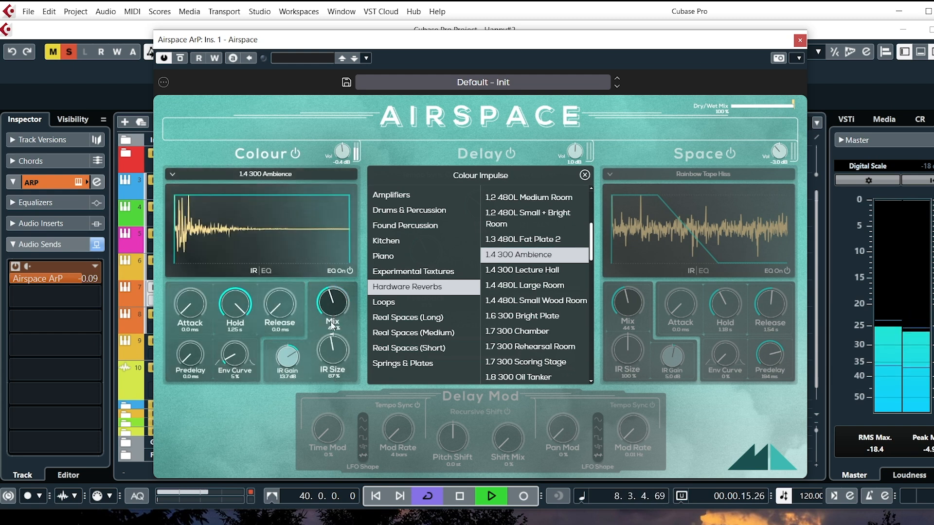
left_click_drag(330, 309, 332, 258)
mouse_move(334, 357)
left_mouse_down()
mouse_move(335, 349)
mouse_move(333, 375)
left_mouse_up()
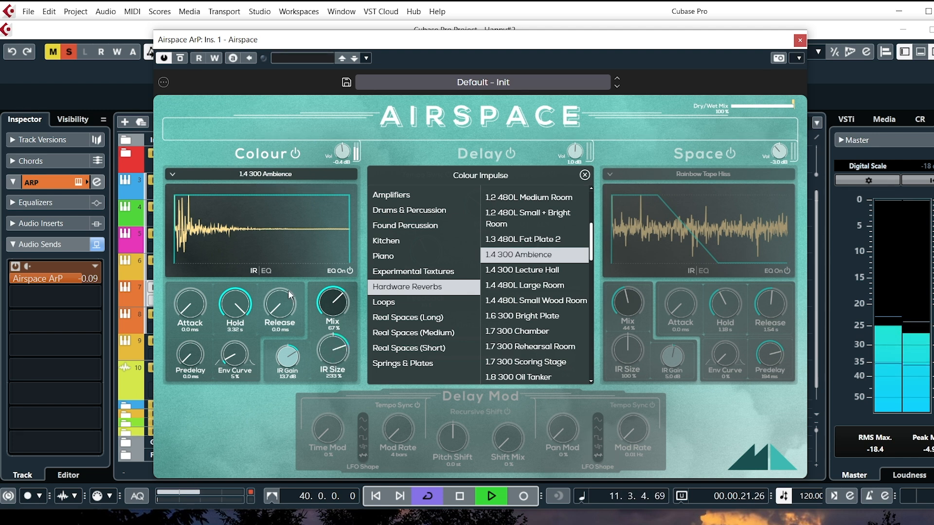
Shape the Colour impulse with a 703 ms attack, 871 ms release and 60 ms predelay.
left_click_drag(191, 310, 185, 248)
left_click_drag(268, 311, 296, 210)
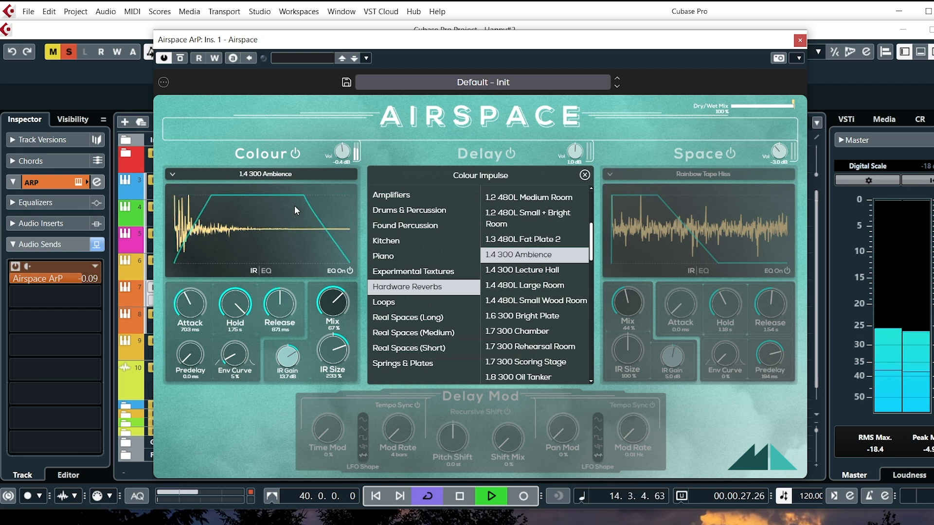
left_click_drag(196, 362, 198, 312)
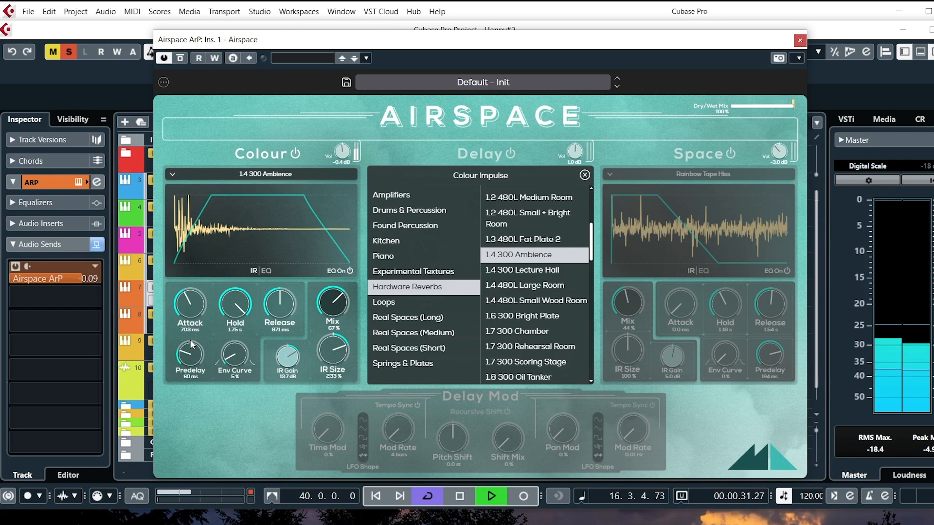
Raise the High Shelf gain in the Colour EQ to 9.3 dB, and stop playback.
left_click(267, 271)
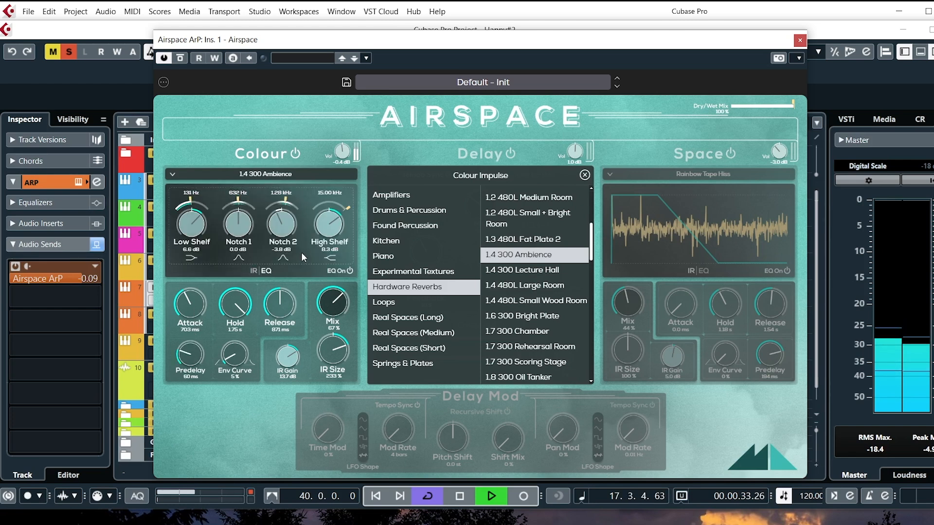
left_click_drag(329, 224, 354, 96)
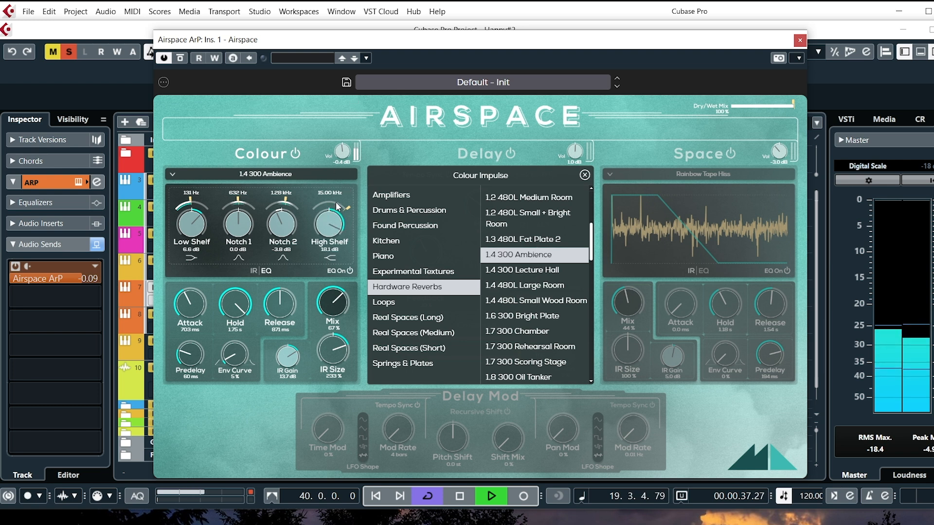
left_click_drag(323, 238, 315, 264)
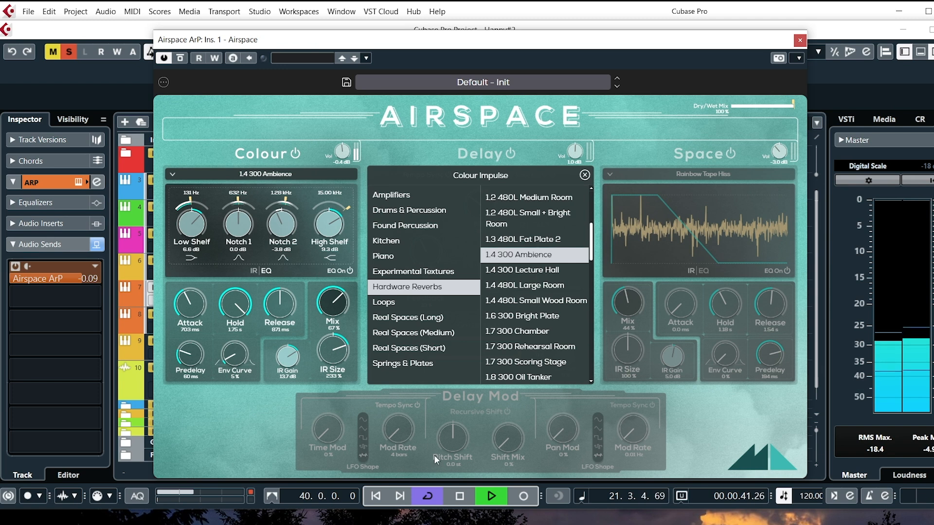
left_click(457, 497)
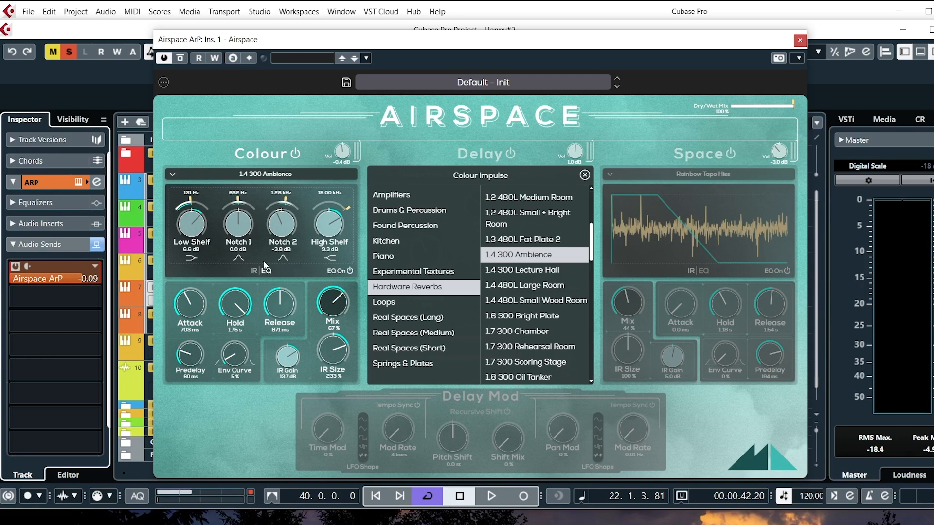
Return to the Colour impulse response view and browse the Real Spaces (Long) impulses from the start of the list.
left_click(253, 270)
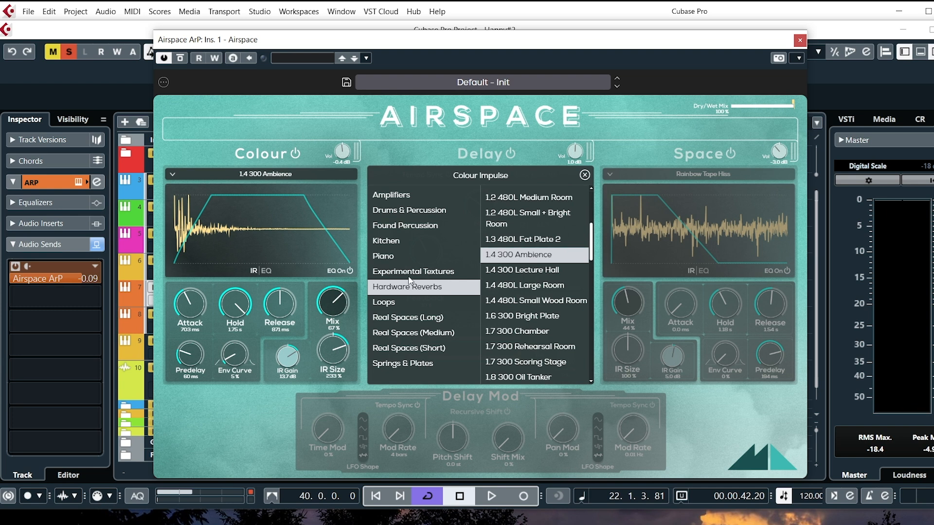
left_click(418, 317)
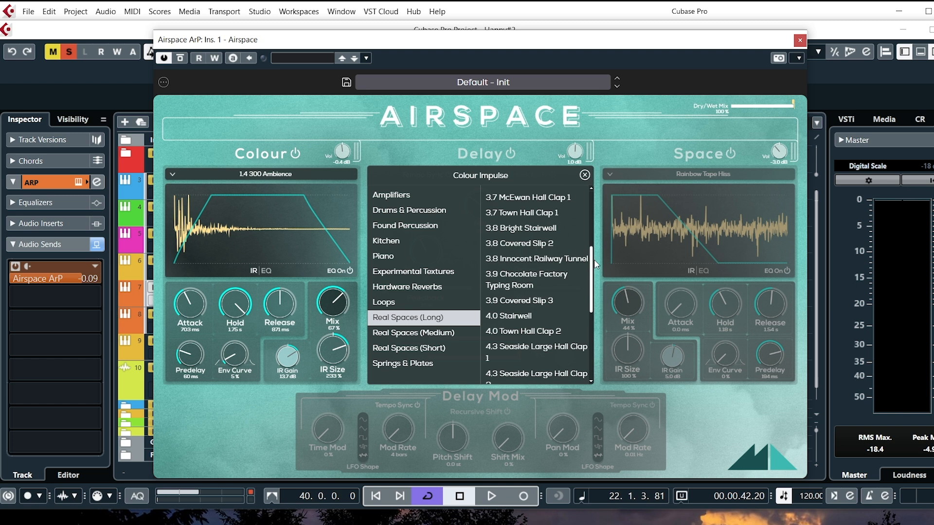
left_click_drag(593, 259, 593, 205)
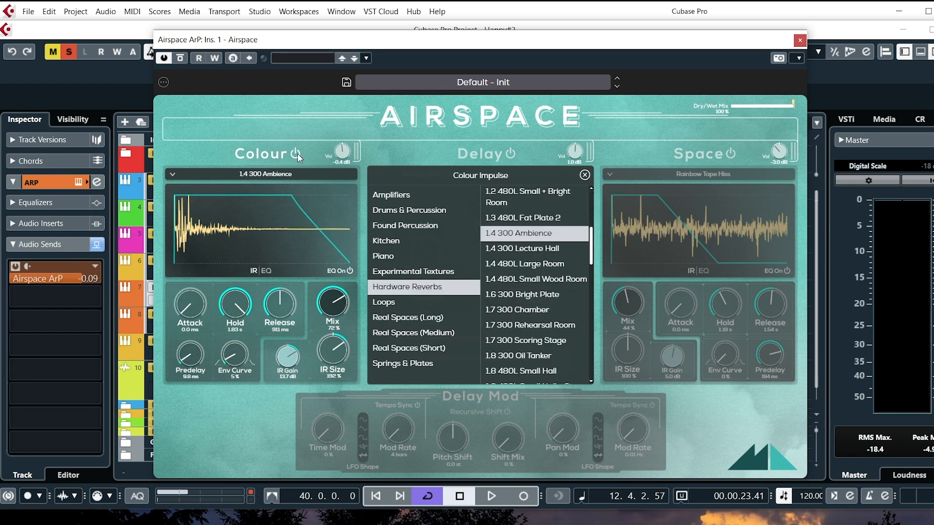
Switch off the Colour section, enable the Space section and open the Space impulse browser.
left_click(296, 154)
left_click(730, 154)
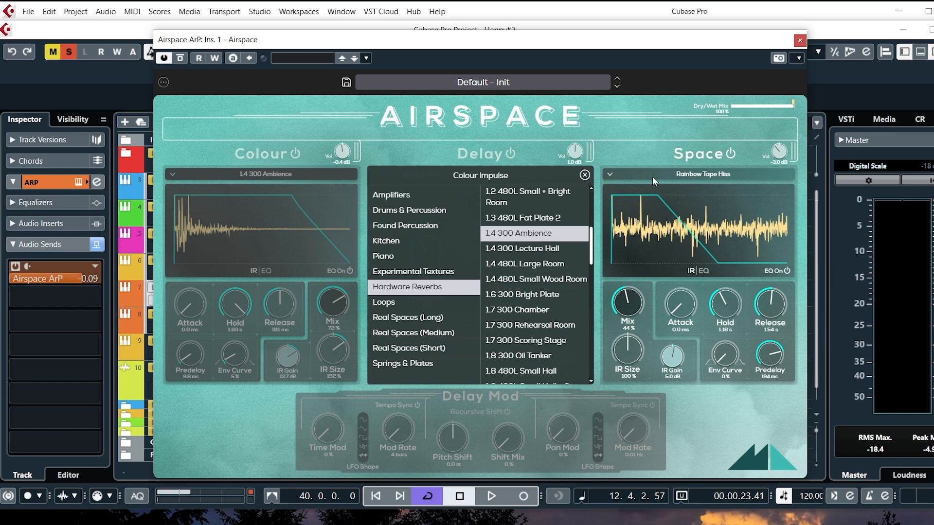
left_click(677, 174)
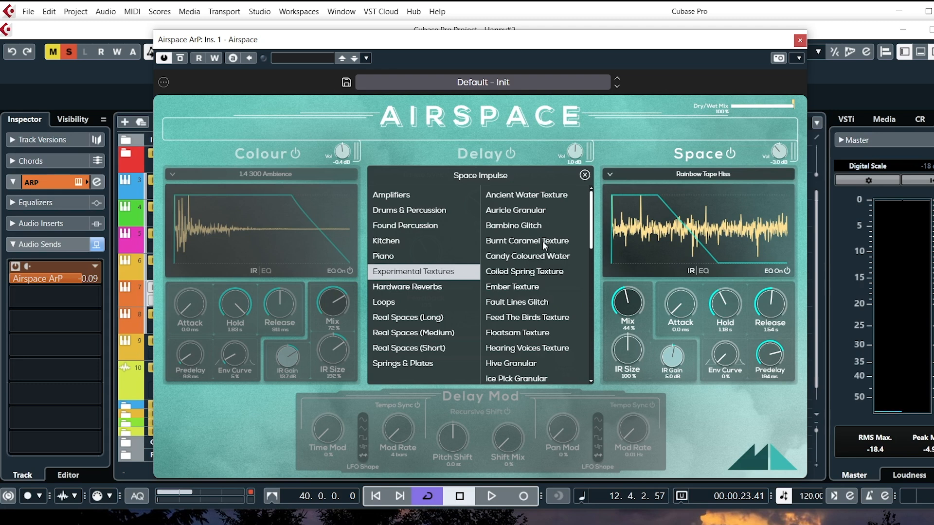
Browse the Experimental Textures space impulses and audition the Space section with its Mix raised to 80 %.
left_click_drag(592, 212, 592, 309)
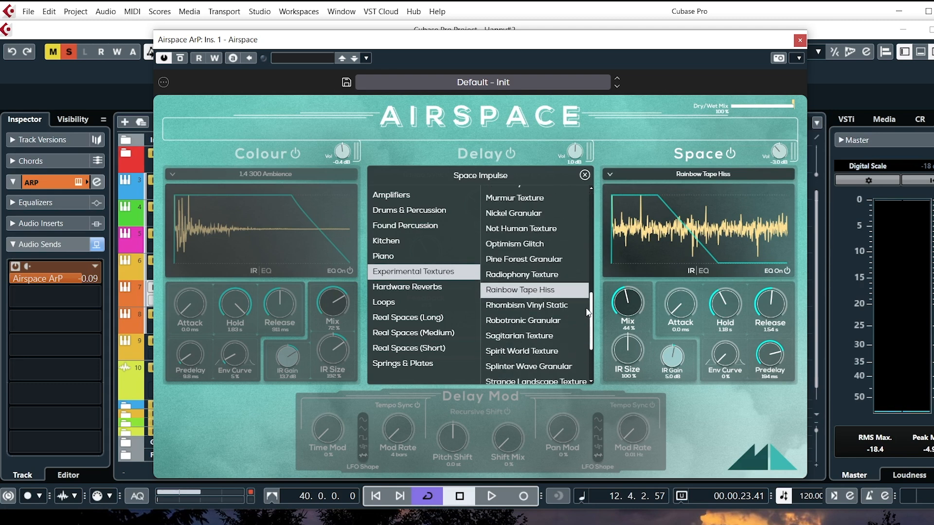
left_click(490, 493)
left_click_drag(627, 306, 633, 276)
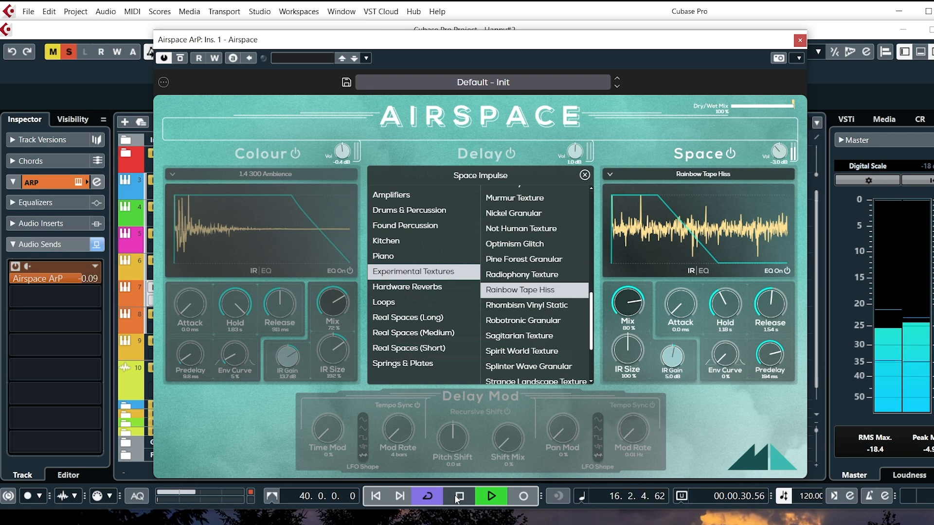
key("space")
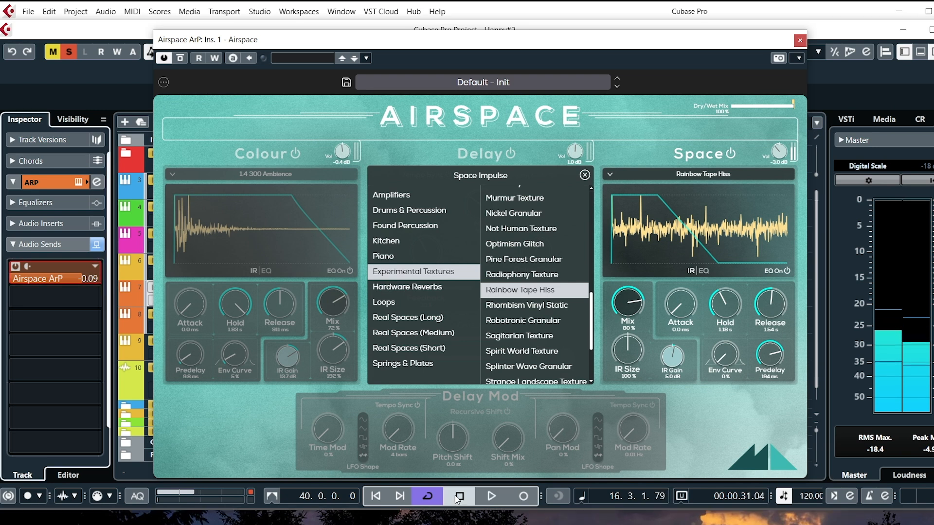
Enable the Colour section alongside Space and audition the blend while lowering the Space Mix to 70 %.
left_click(295, 153)
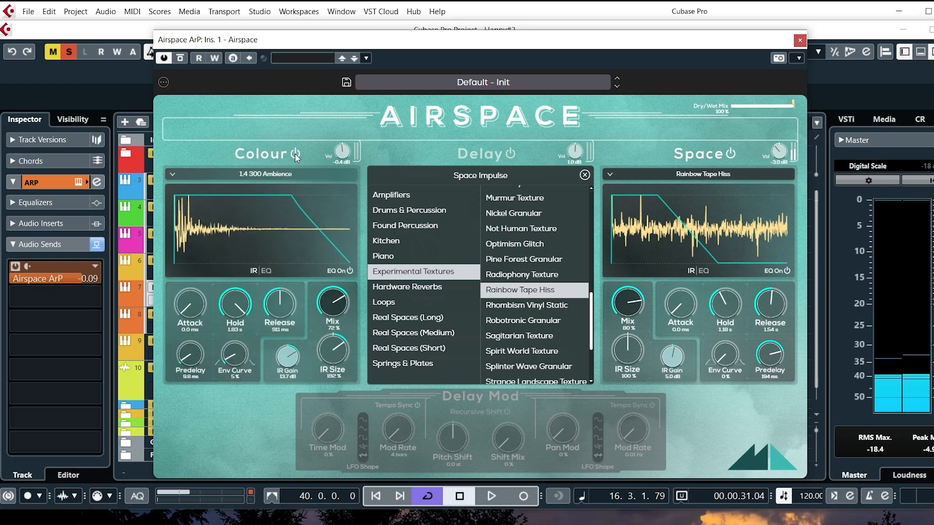
left_click(488, 496)
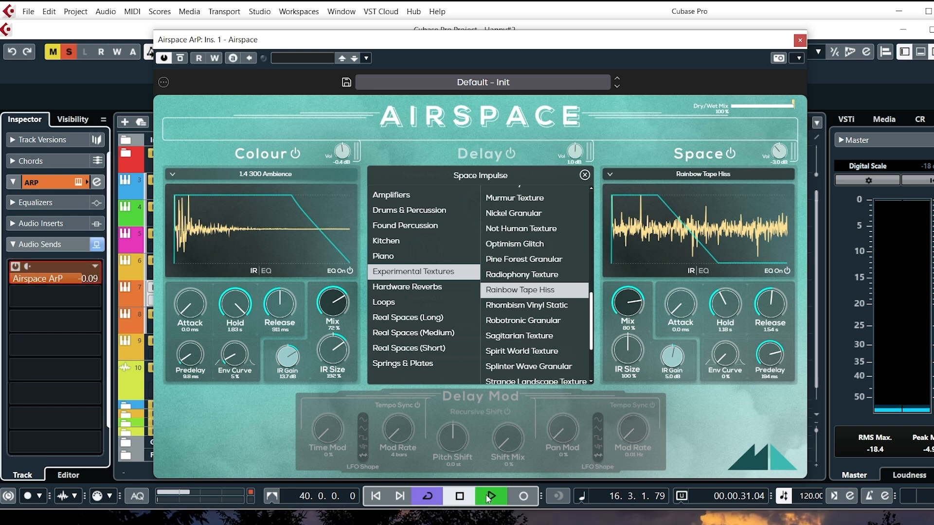
left_click_drag(634, 305, 625, 325)
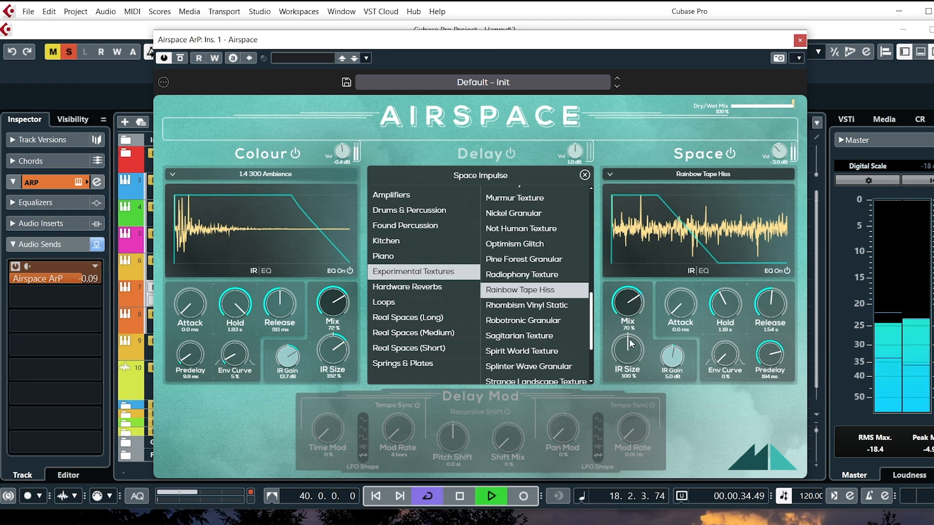
left_click(460, 496)
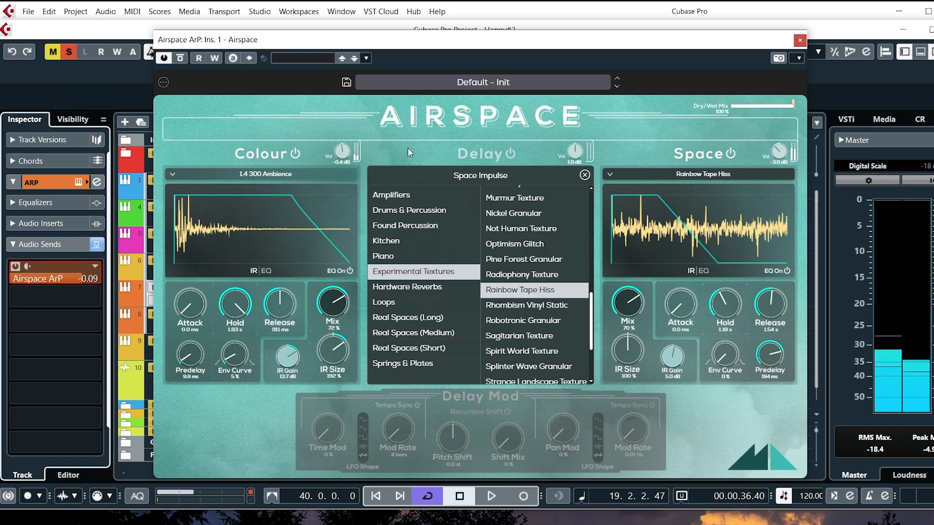
Switch off the Colour and Space sections, enable the Delay section with its controls shown, and audition the delay alone.
left_click(294, 154)
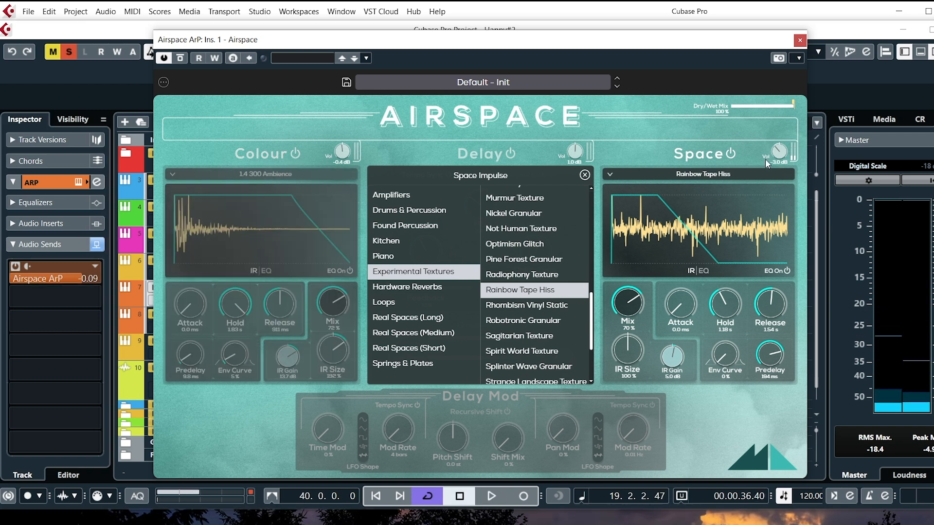
left_click(731, 154)
left_click(510, 153)
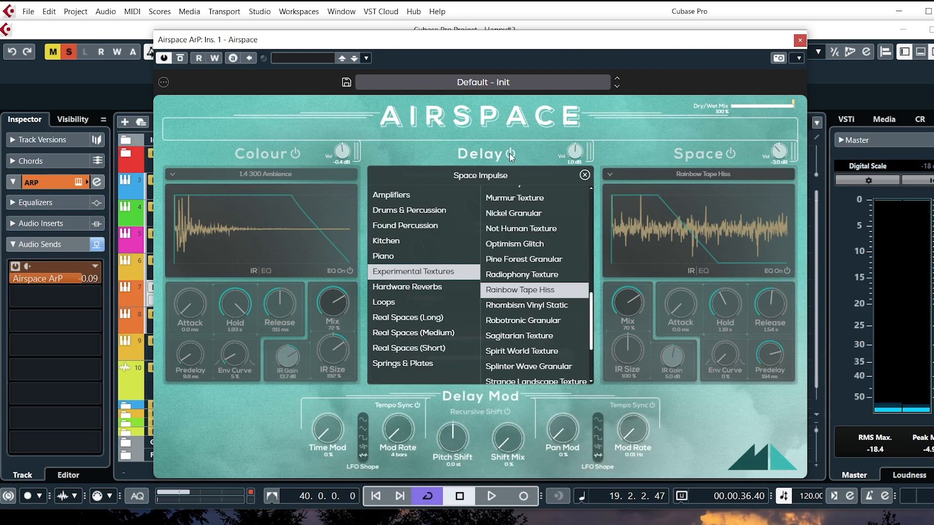
left_click(437, 154)
left_click(484, 500)
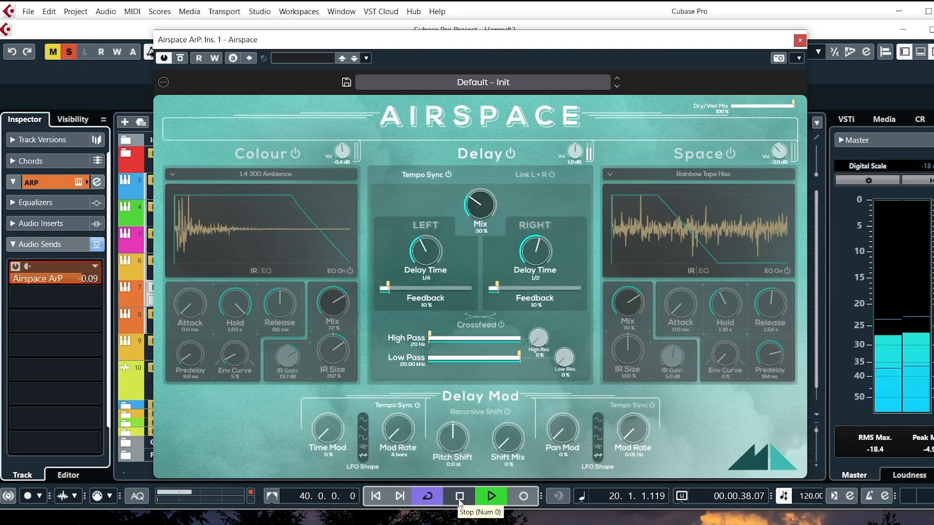
left_click(460, 496)
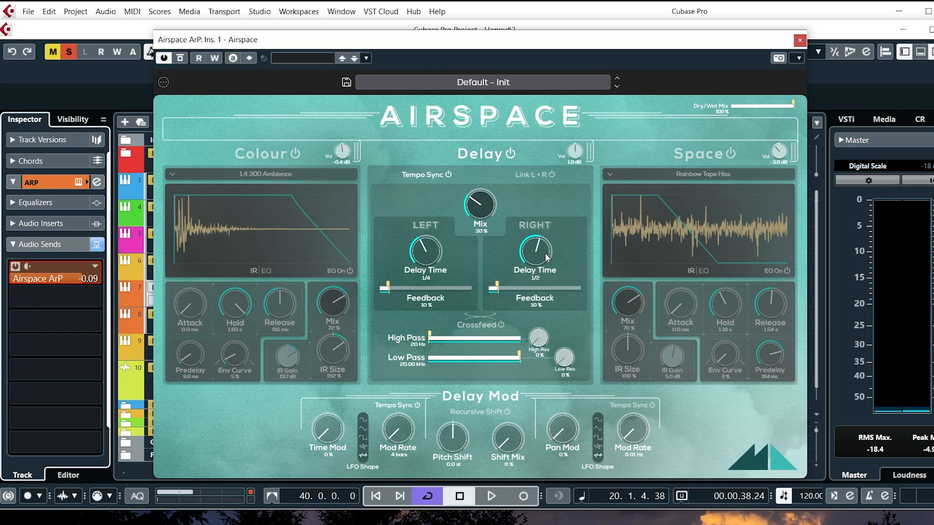
Toggle the delay's Tempo Sync off and back on, then set Pitch Shift to 11.8 st and audition it.
left_click(438, 174)
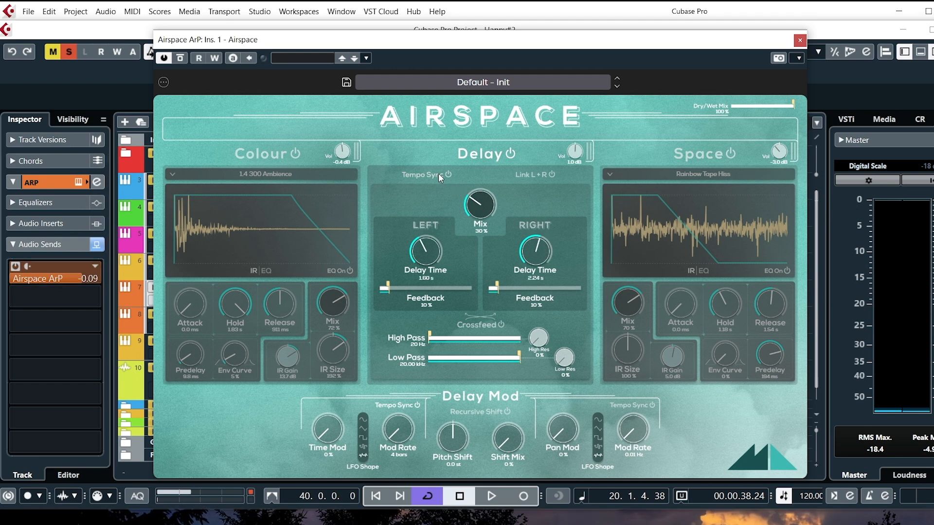
left_click(439, 174)
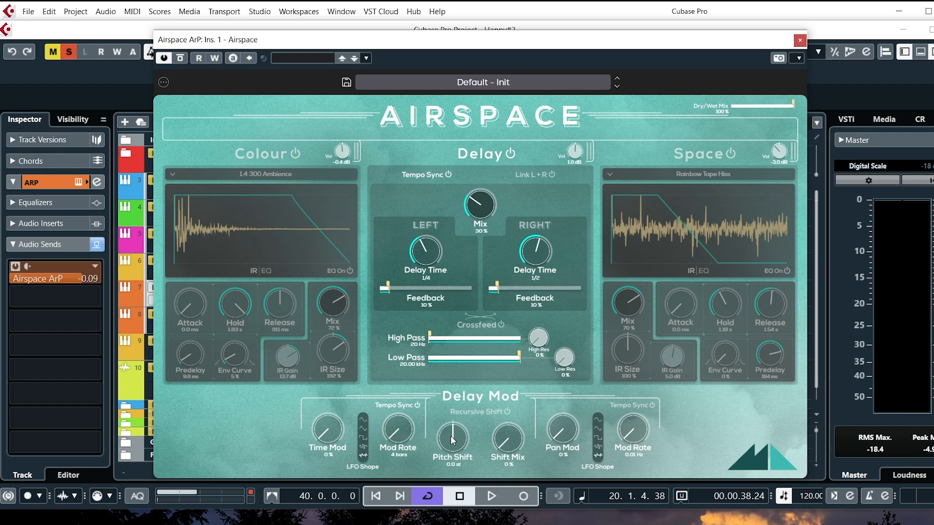
left_click_drag(444, 400, 444, 396)
left_click(490, 496)
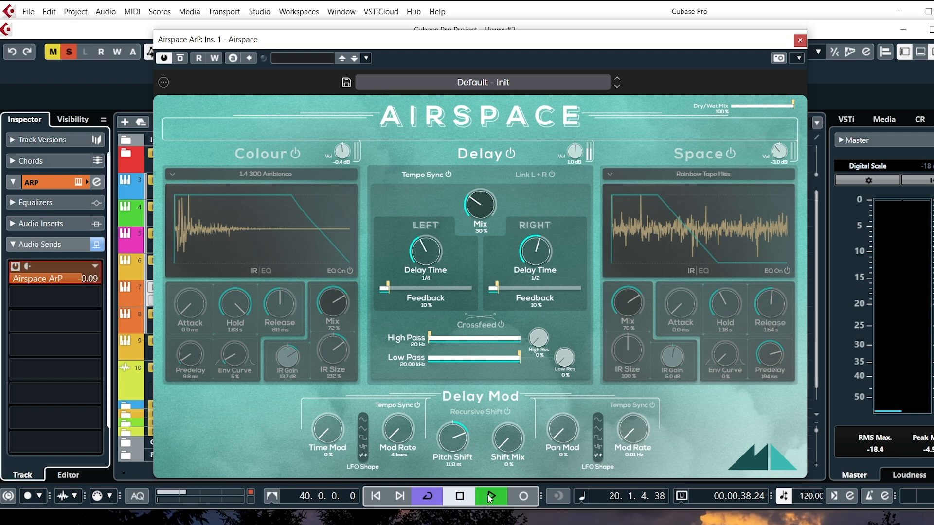
left_click(467, 496)
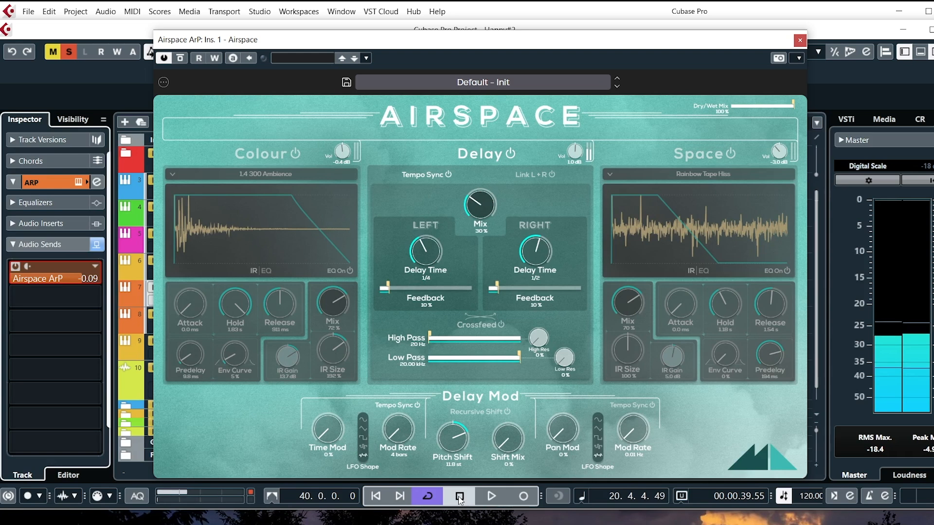
Shorten the Mod Rate beside Time Mod during playback, set Time Mod to 29 %, and stop playback.
left_click(492, 496)
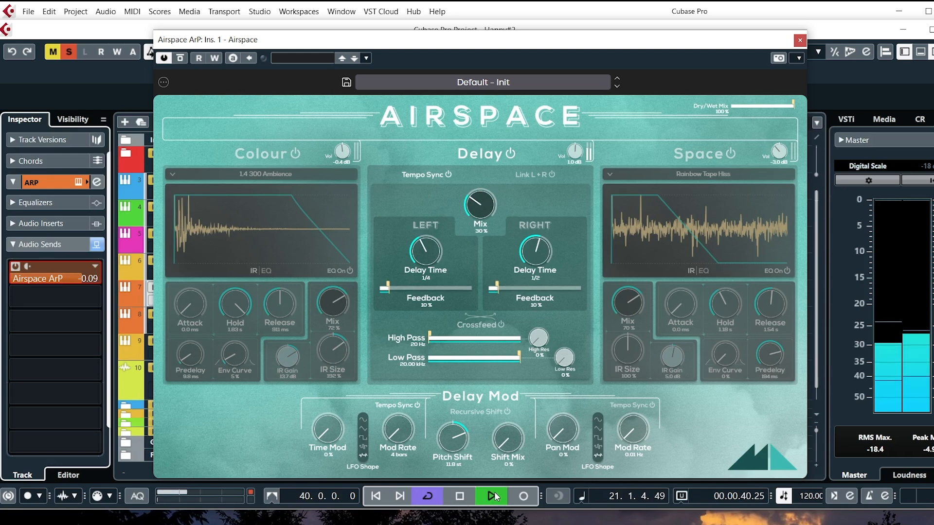
left_click_drag(396, 439, 395, 408)
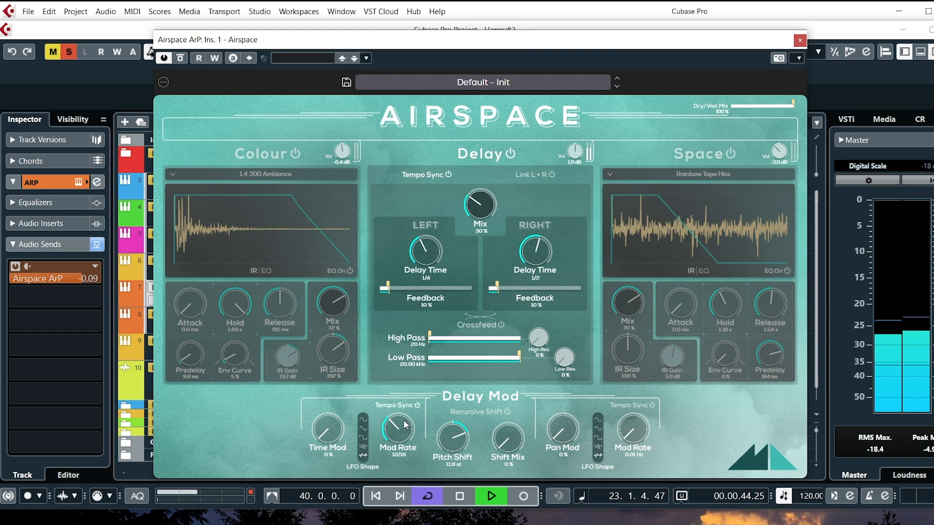
left_click_drag(327, 429, 336, 382)
left_click(461, 497)
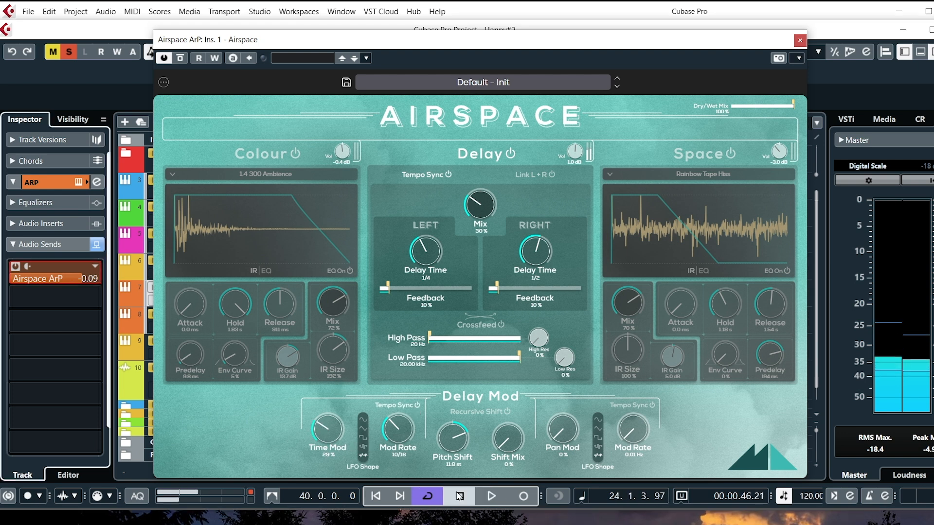
left_click(460, 496)
Set Shift Mix to 100 % and enable Tempo Sync for the pan modulation while auditioning the delay.
left_click_drag(508, 435, 562, 212)
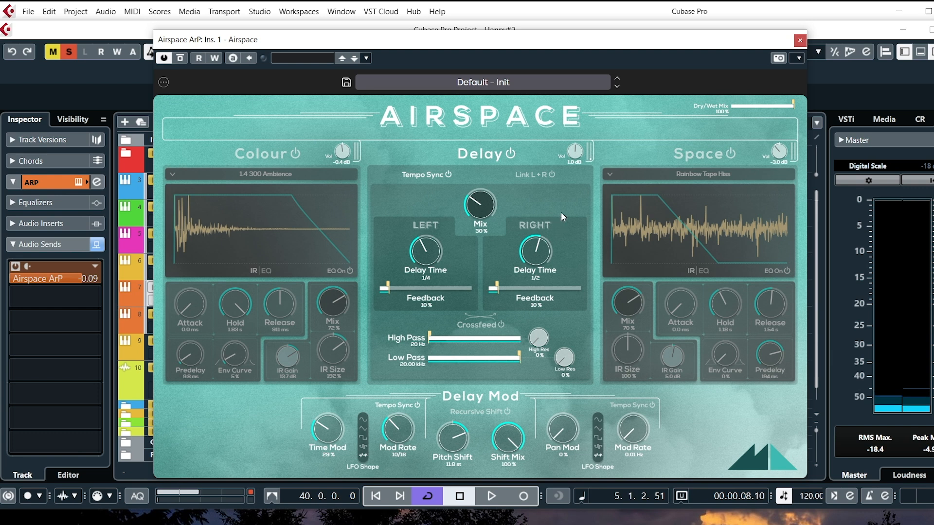
left_click(496, 496)
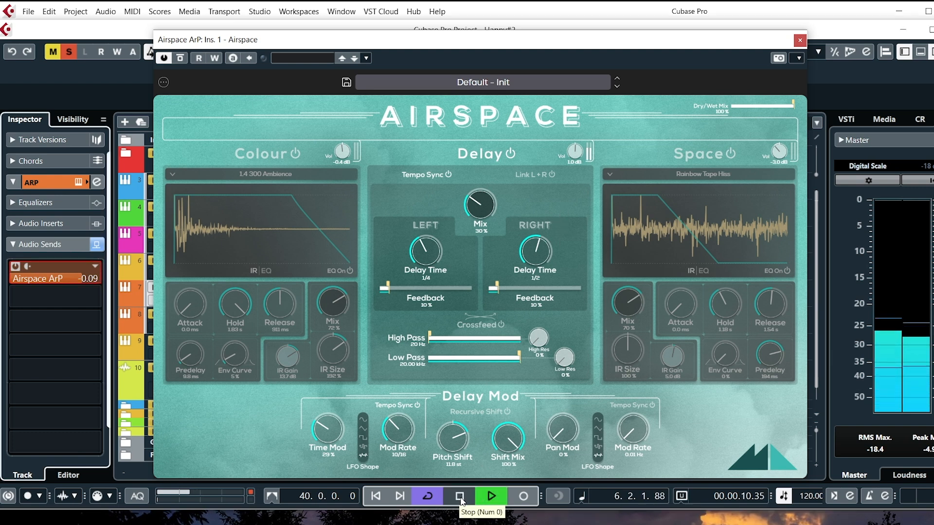
left_click(627, 407)
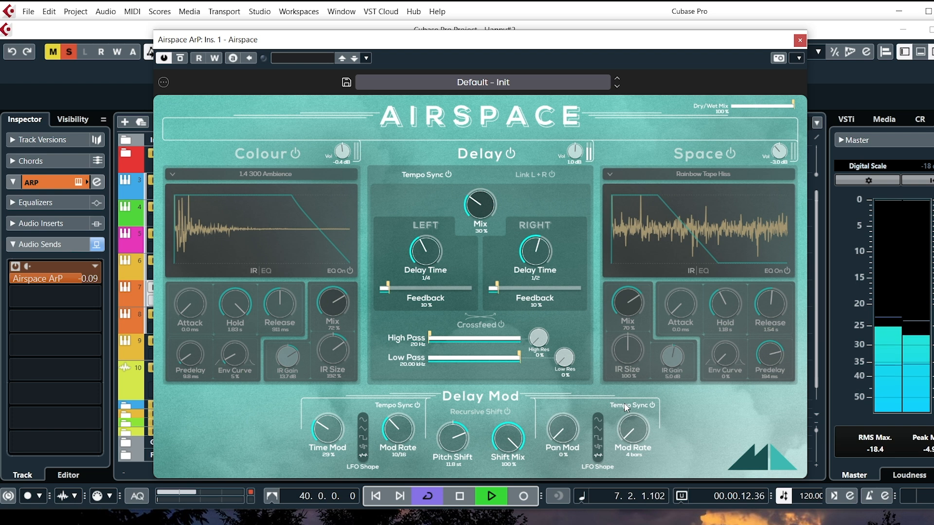
left_click(460, 496)
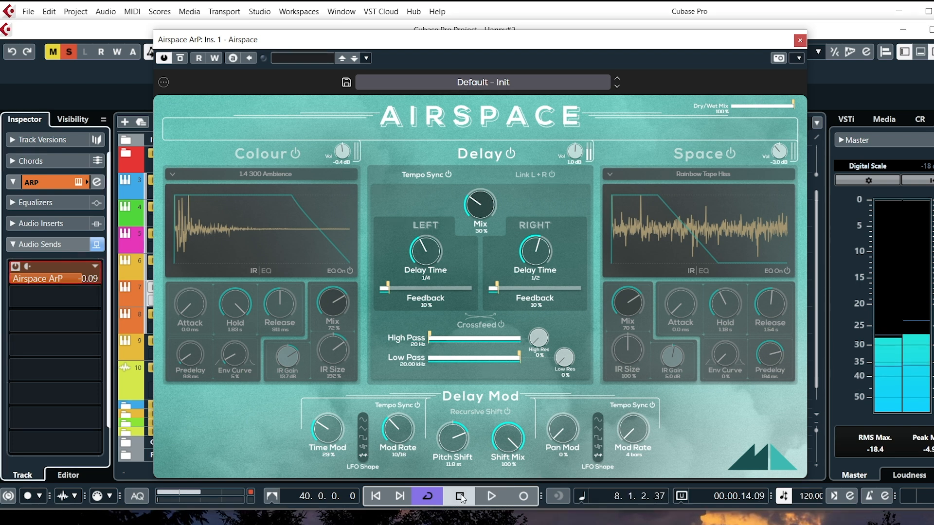
Set the Mod Rate for the time modulation to 4 bars and audition the delay.
scroll(396, 426, "down", 5)
left_click(481, 496)
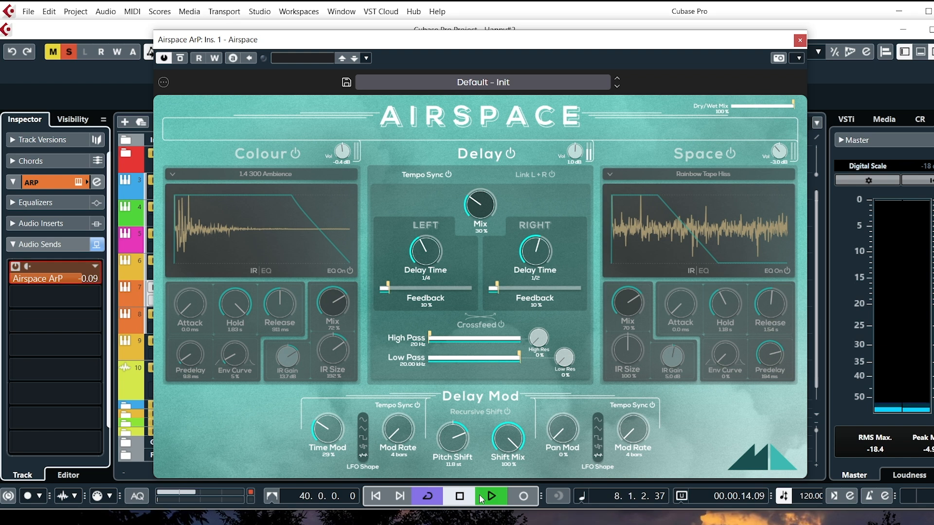
left_click(460, 499)
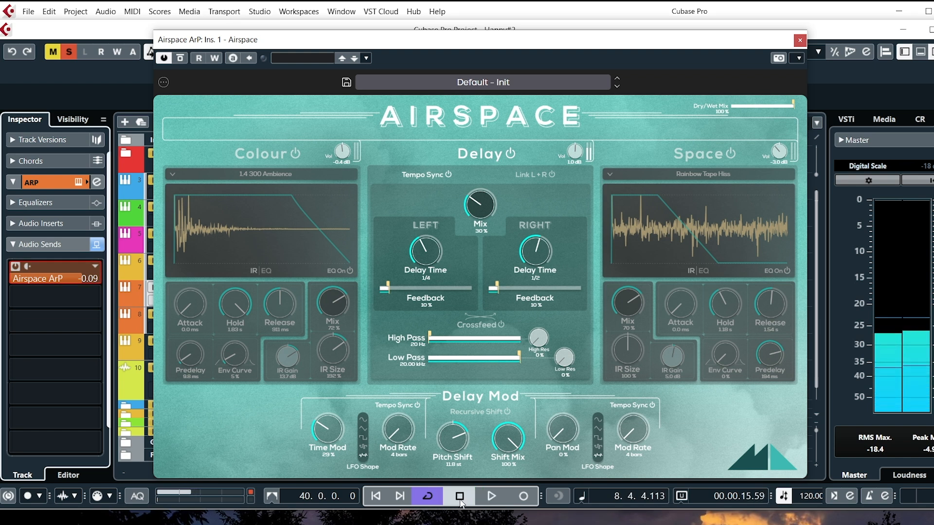
Set Pan Mod to 76 % and audition the panned delay.
left_click_drag(562, 422, 609, 270)
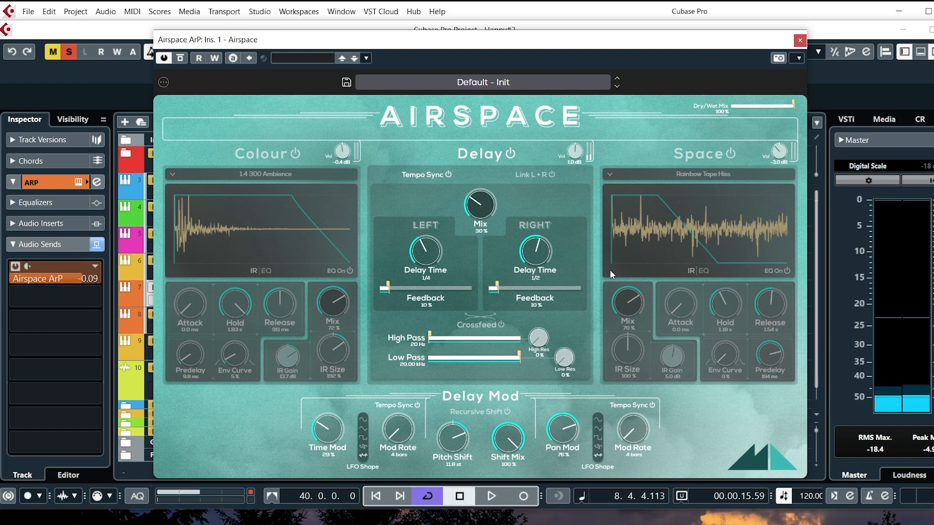
left_click(490, 496)
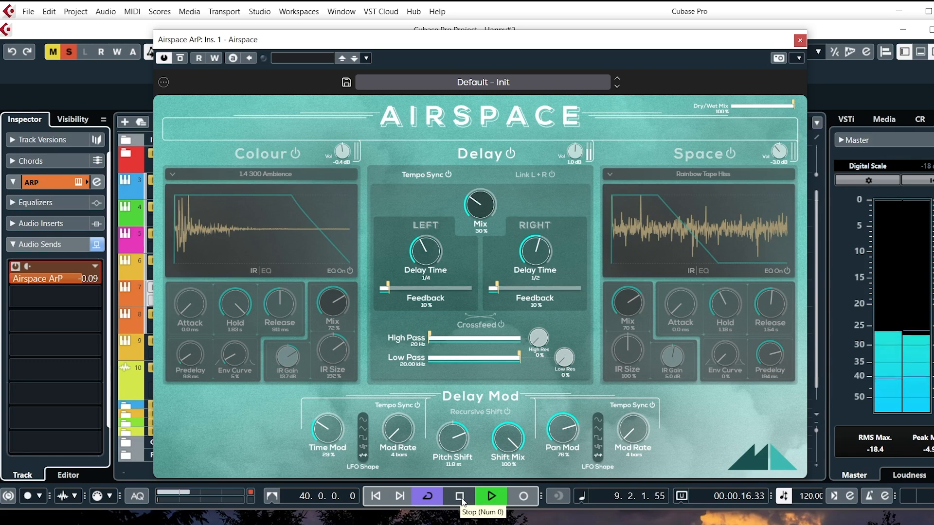
left_click(463, 501)
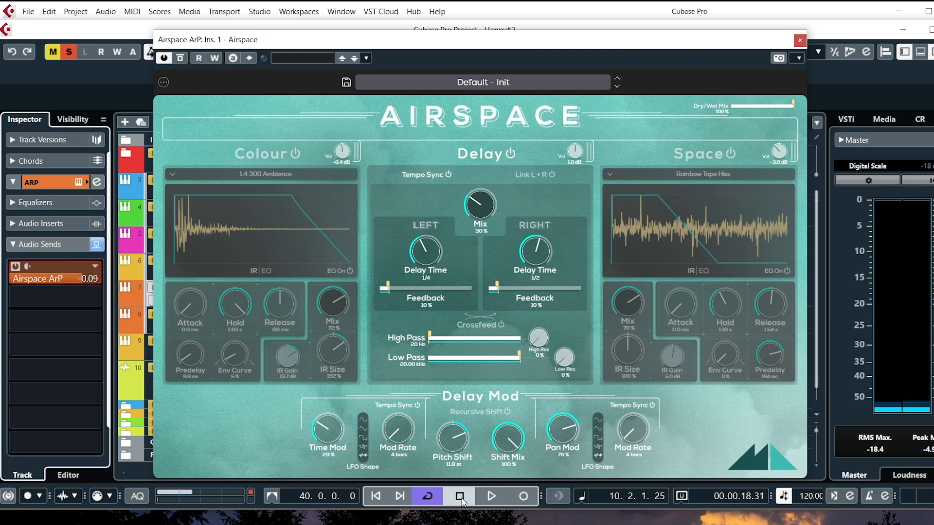
left_click(512, 154)
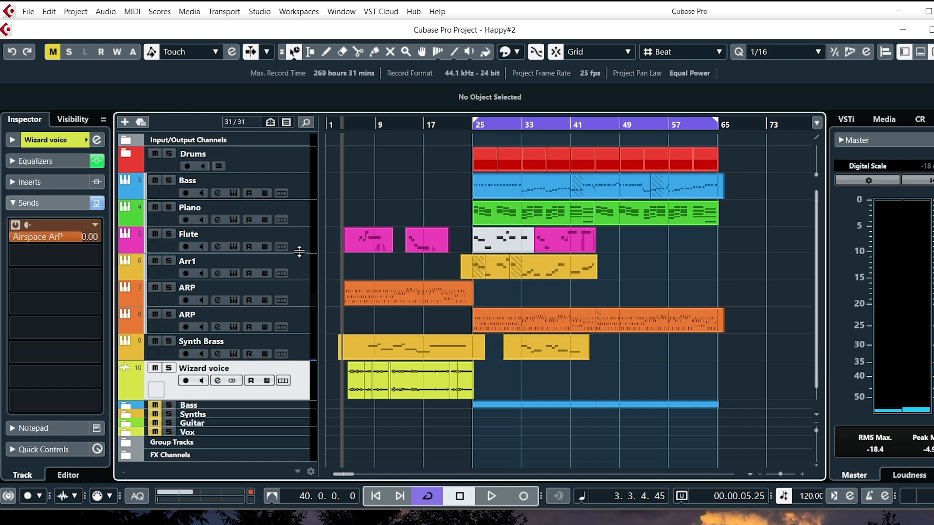
Select the Flute track and inspect the Airspace DELAY space effect on its send, then close the plugin.
left_click(300, 245)
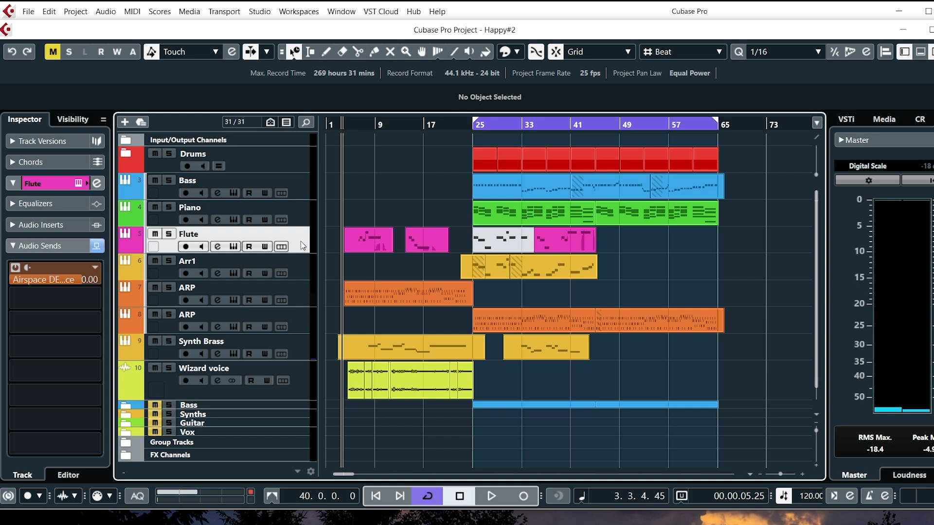
right_click(51, 268)
left_click(84, 394)
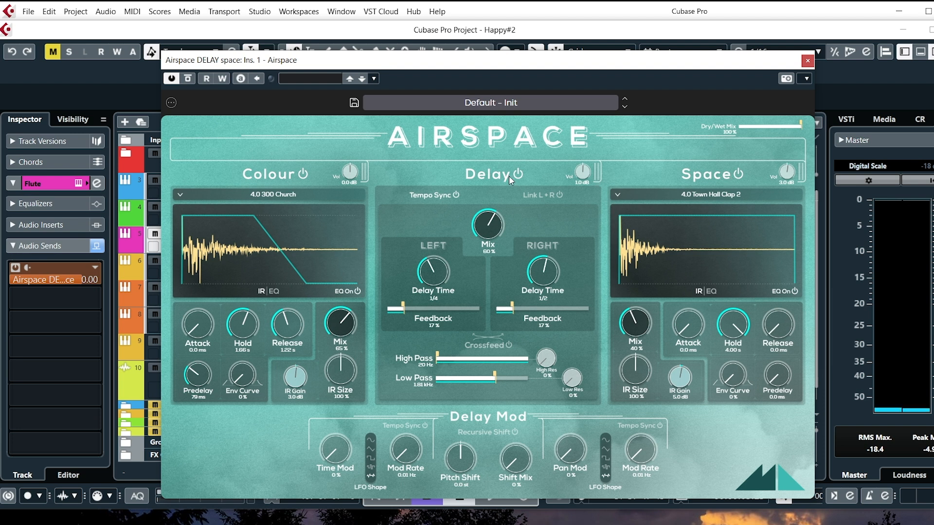
left_click(806, 61)
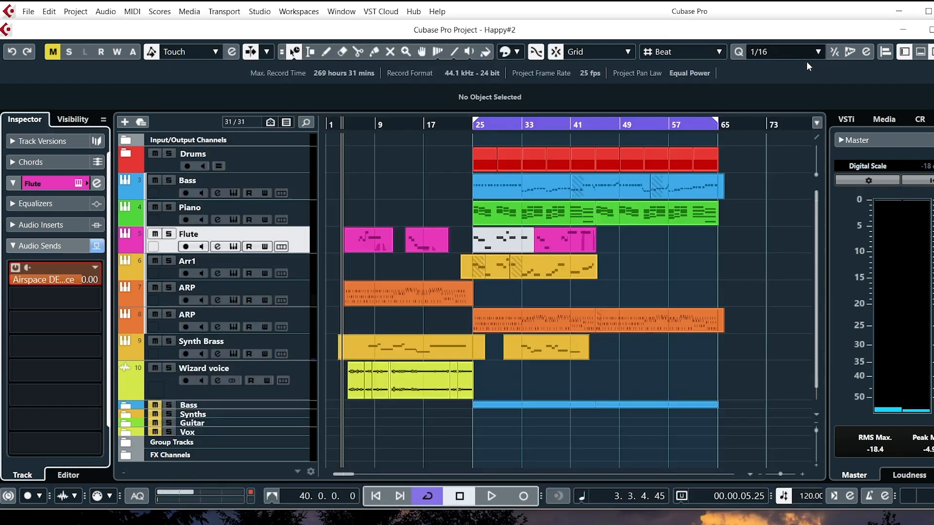
Solo the Flute track to audition it with its Airspace send, then unsolo it to hear the other tracks.
left_click(169, 235)
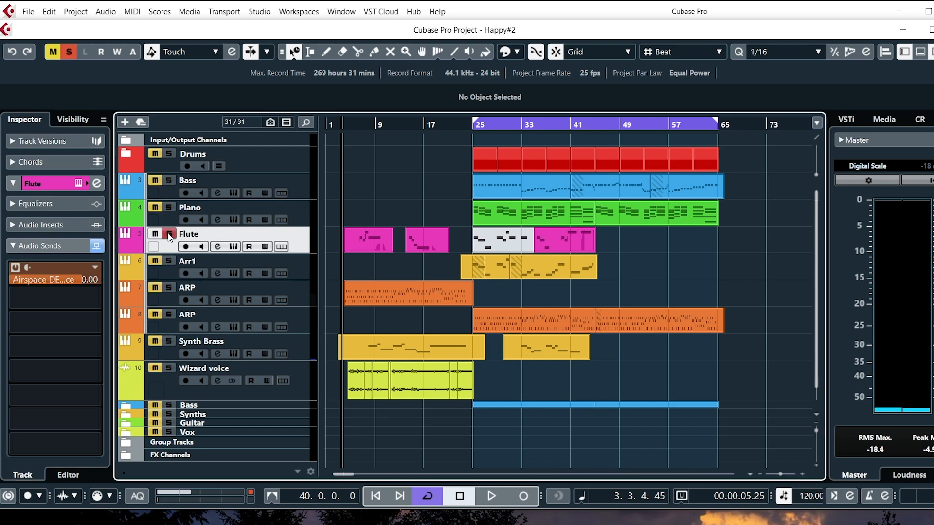
key("space")
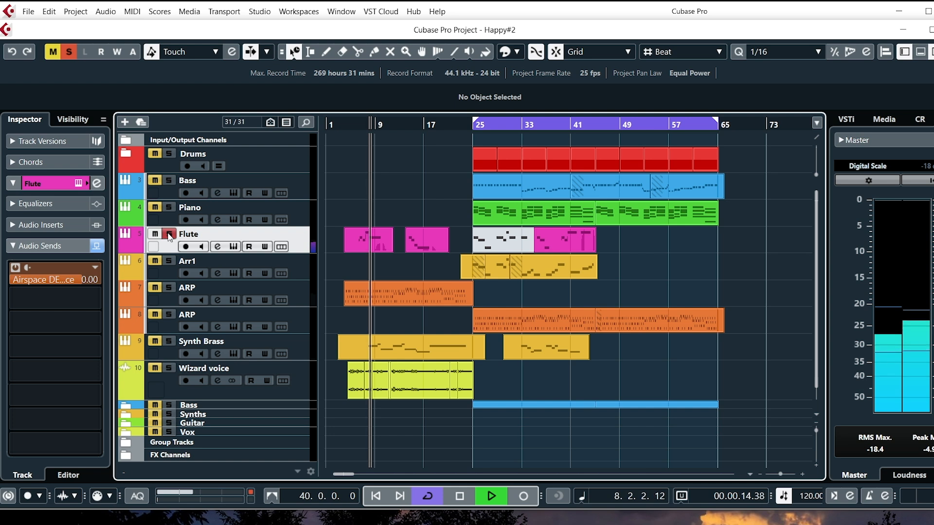
key("space")
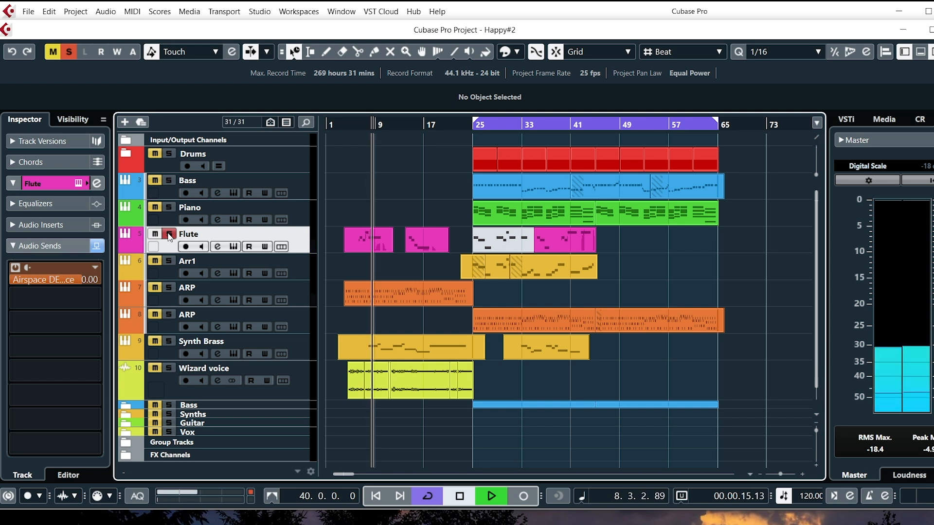
left_click(168, 235)
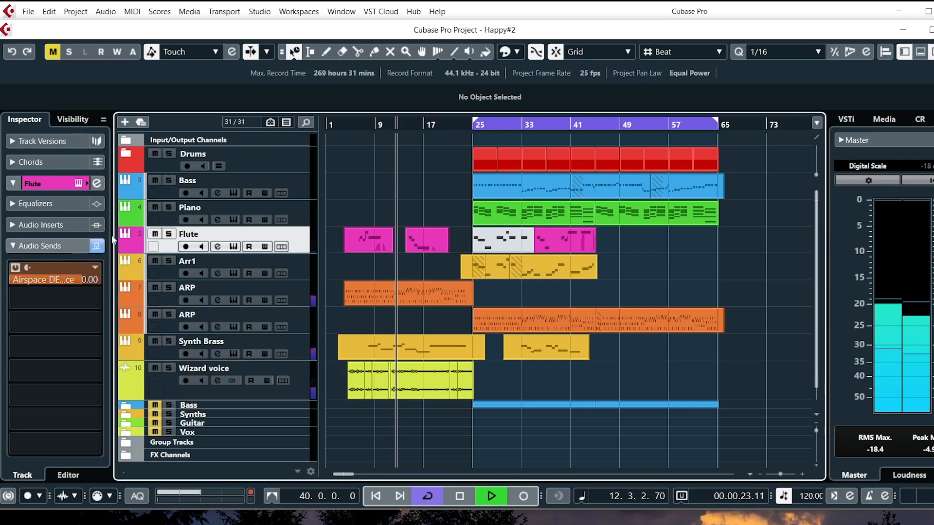
Solo the Flute track, compare its sound with the Airspace DELAY space send off and on, and stop playback.
left_click(169, 234)
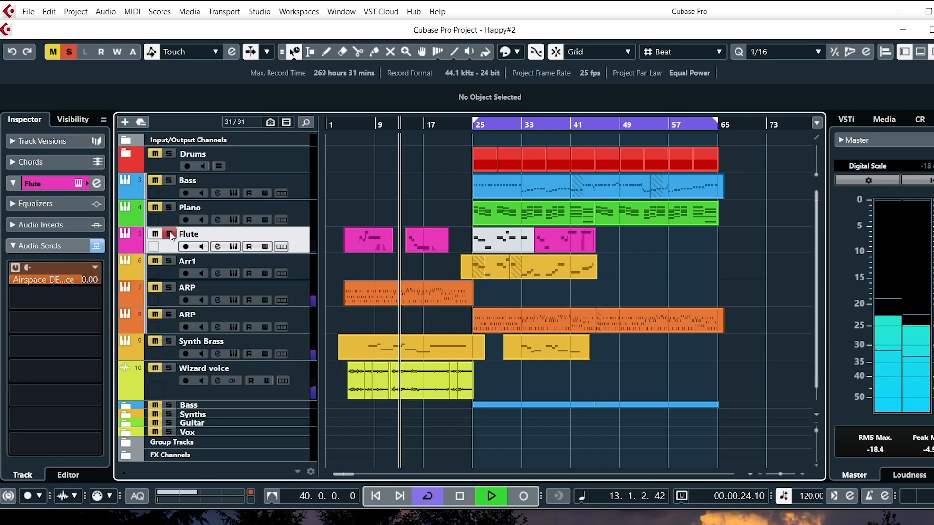
left_click(14, 267)
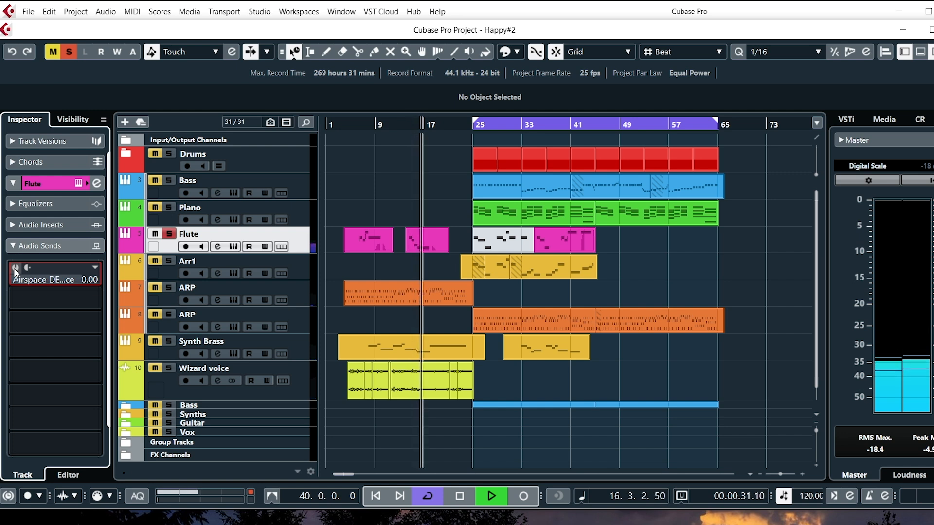
left_click(14, 268)
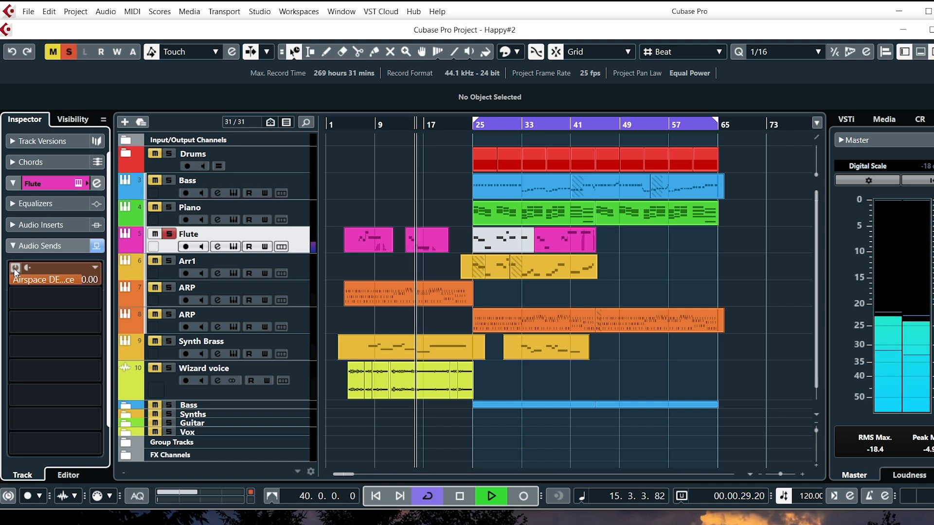
key("space")
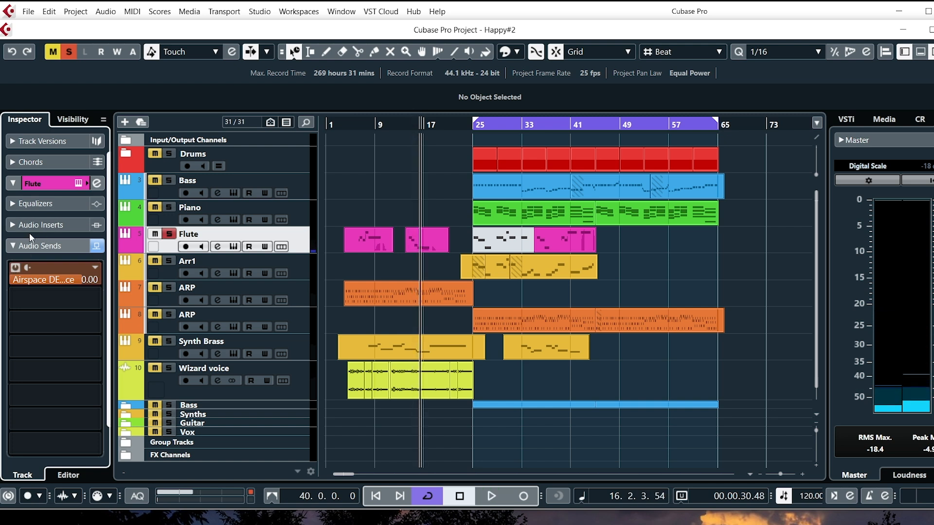
Open the Airspace effect on the Flute send, view the Colour and Space EQ settings, and close the plugin.
right_click(42, 267)
left_click(68, 396)
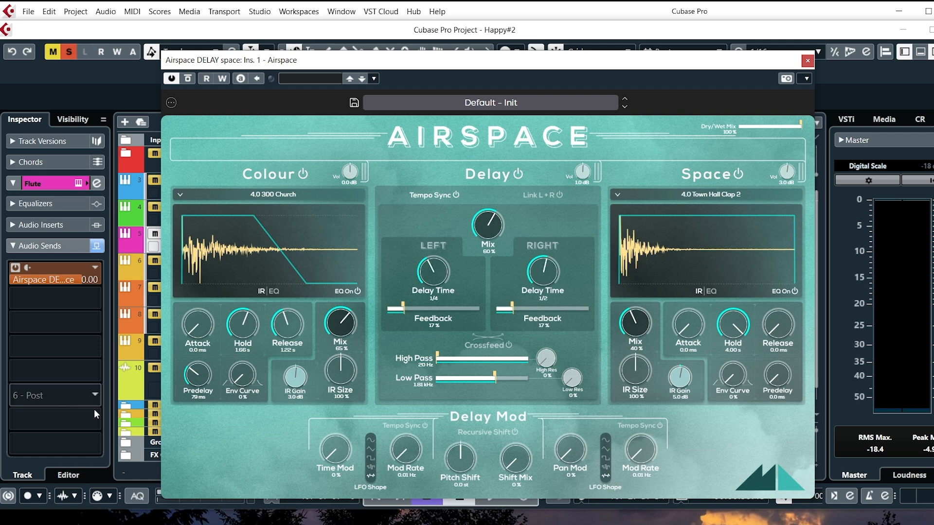
left_click(277, 291)
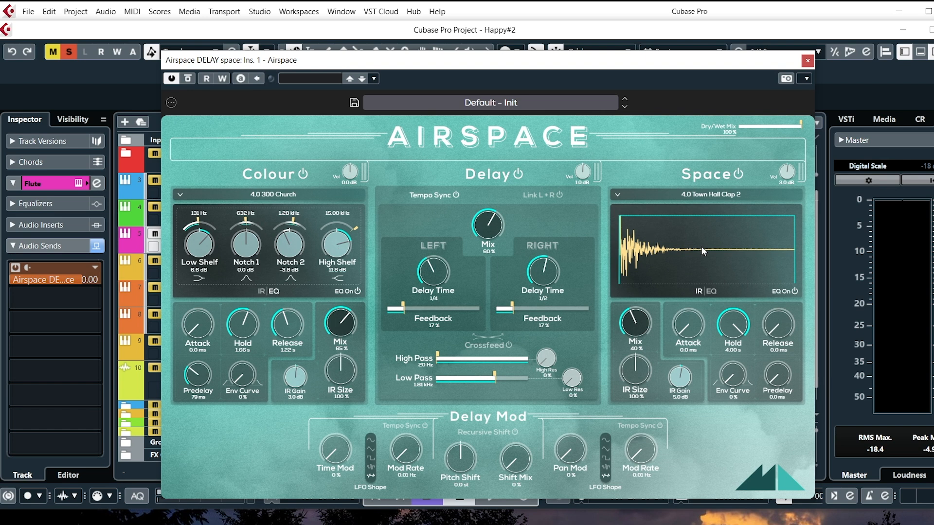
left_click(711, 290)
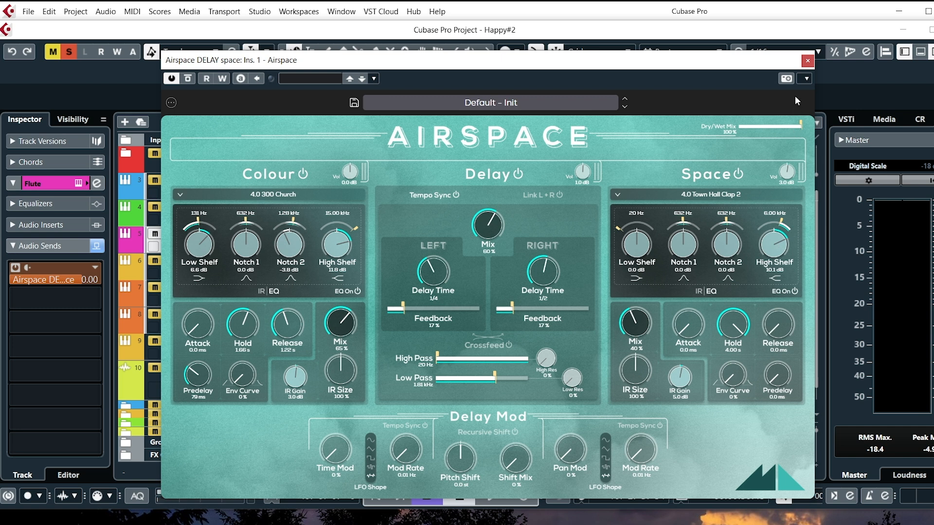
left_click(807, 61)
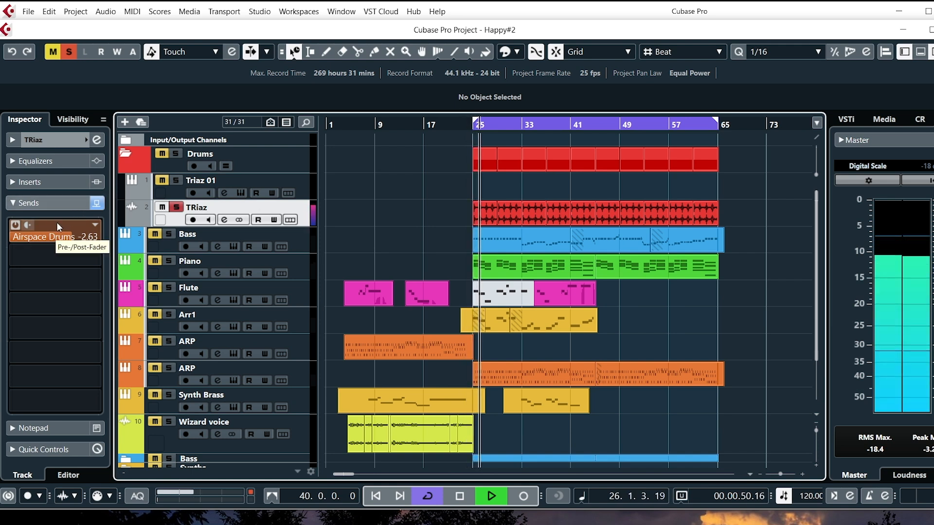
Compare the TRiaz drums with the Airspace Drums send off and on, and open its Airspace effect.
left_click(15, 225)
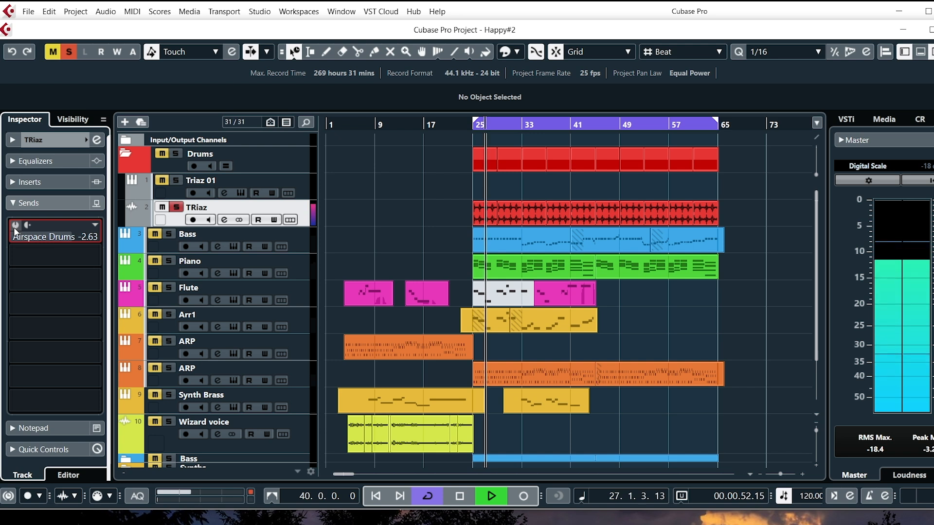
left_click(14, 226)
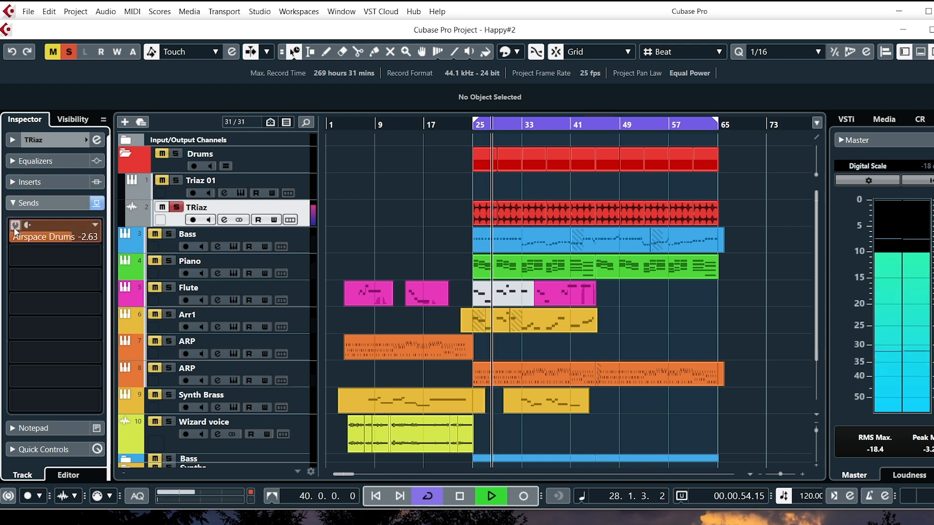
right_click(69, 225)
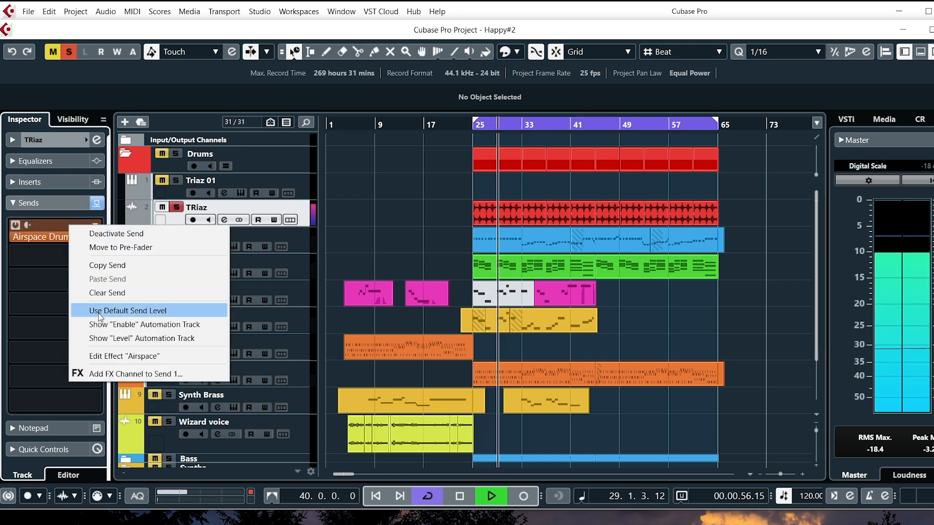
left_click(99, 356)
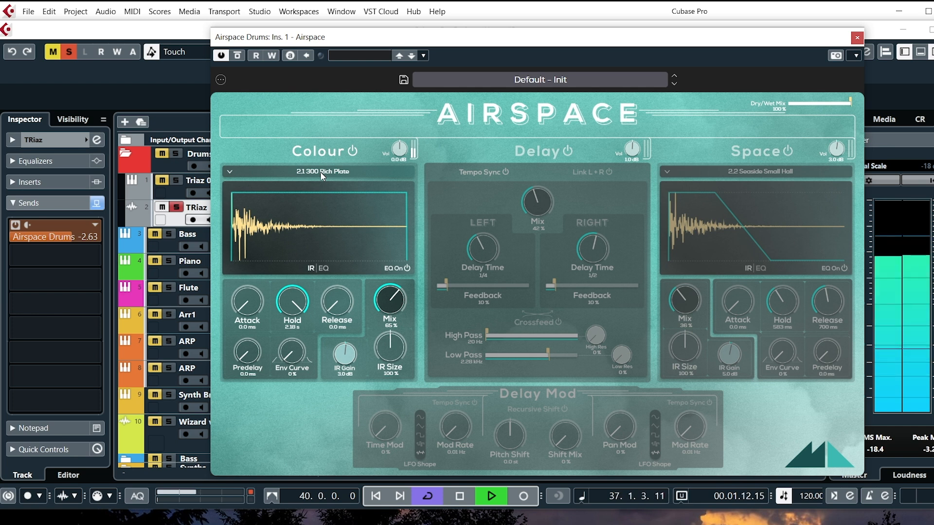
Restart playback and audition the 505 CHat Space impulse from Drums & Percussion in the Colour section.
left_click(492, 496)
left_click(490, 497)
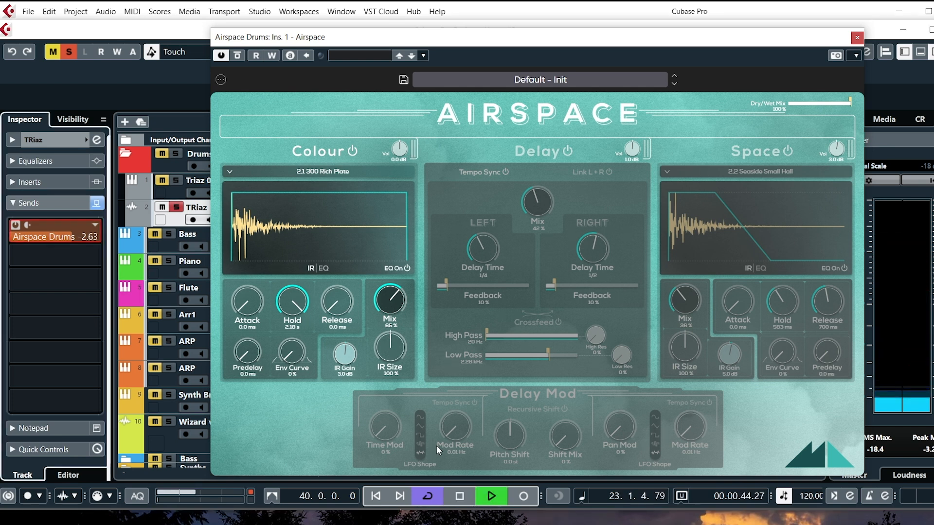
left_click(227, 170)
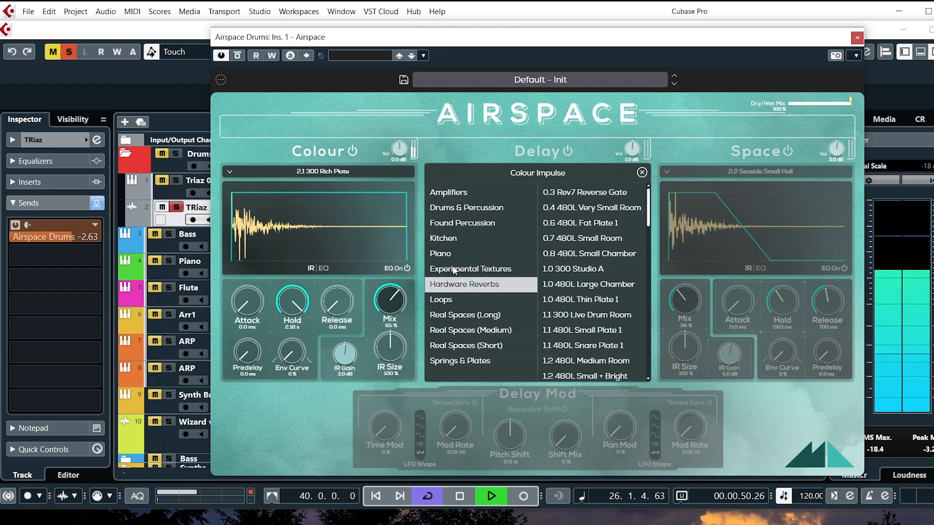
left_click(457, 208)
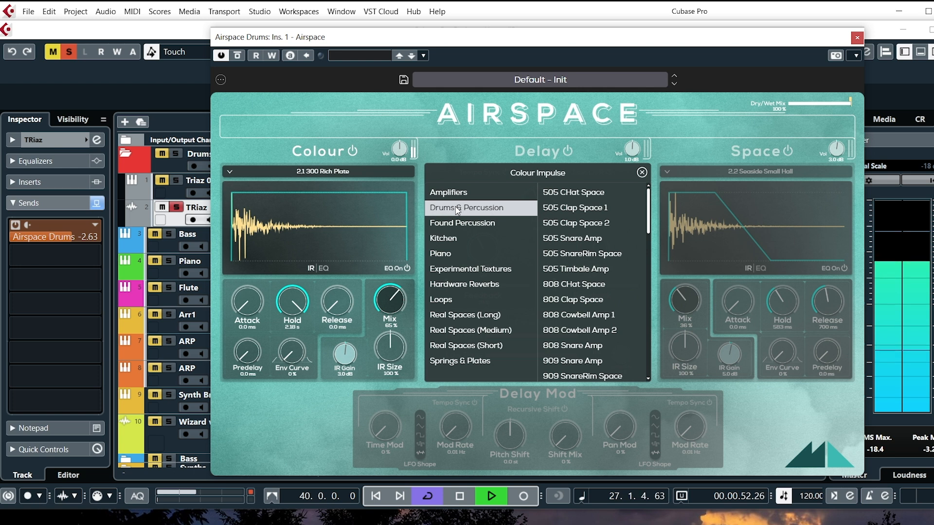
left_click(565, 193)
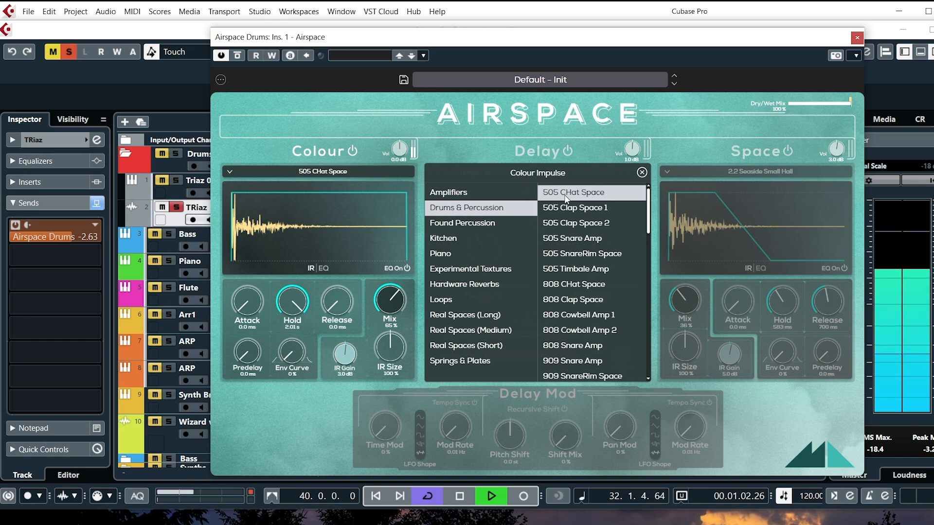
Audition Acoustic StageCustom SnareOff 1, Arcade Ascend SFX and DR220 Crash Cymbal as the Colour impulse on the drums.
left_click(589, 269)
left_click_drag(649, 210, 652, 265)
left_click(599, 262)
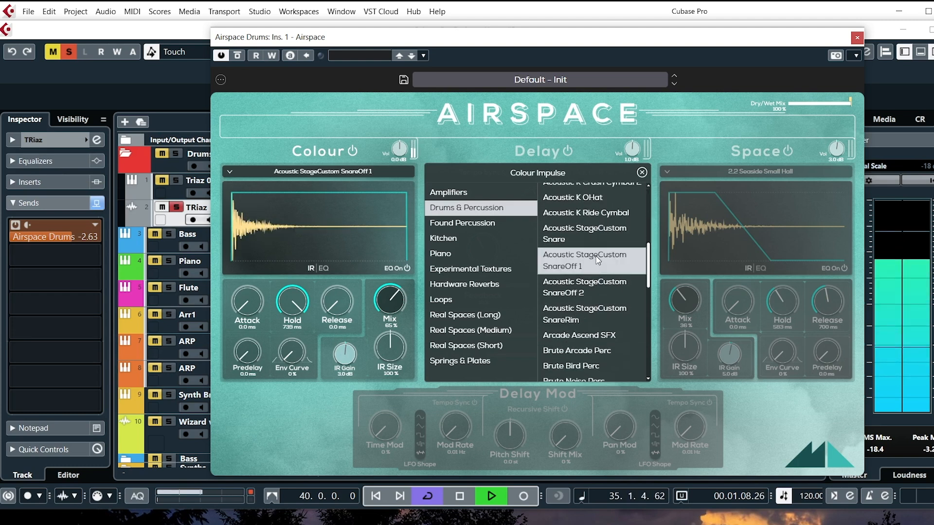
left_click_drag(651, 259, 651, 284)
left_click(604, 229)
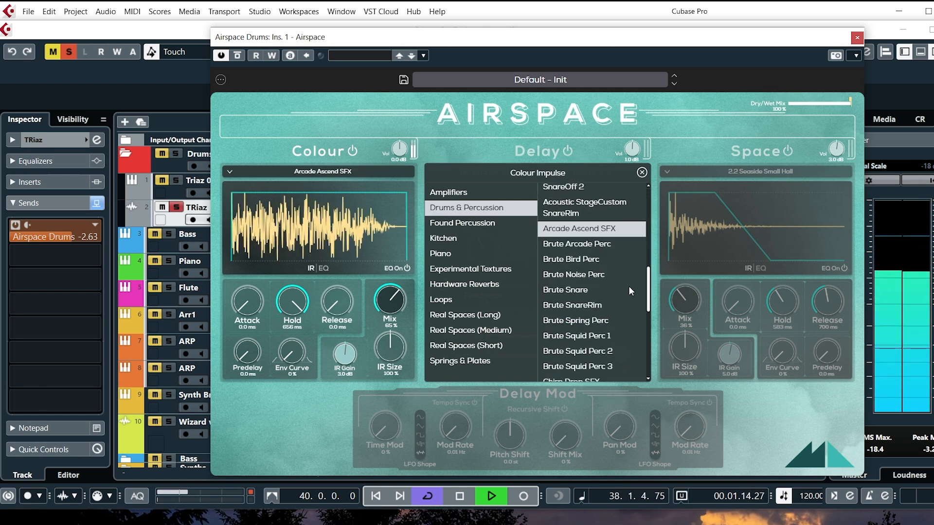
left_click_drag(649, 285, 653, 309)
left_click(594, 288)
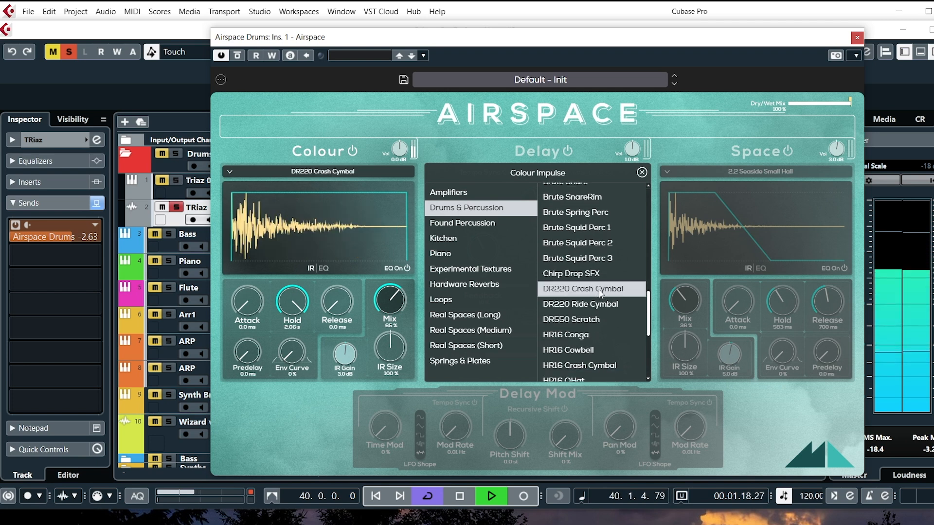
Audition Space Zipper SFX, Virtual Takedown SFX and MPC Snare as the Colour impulse, then stop playback.
left_click_drag(649, 305, 655, 350)
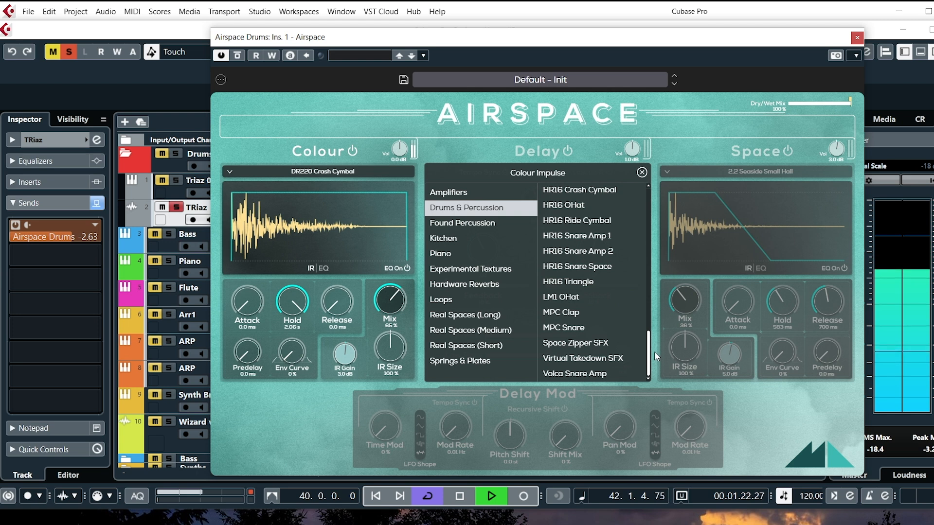
left_click(597, 345)
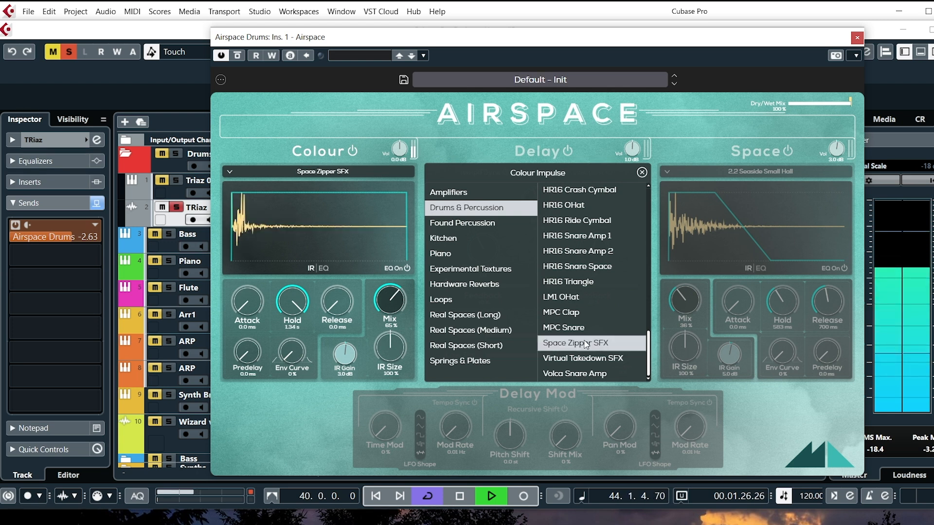
left_click(571, 359)
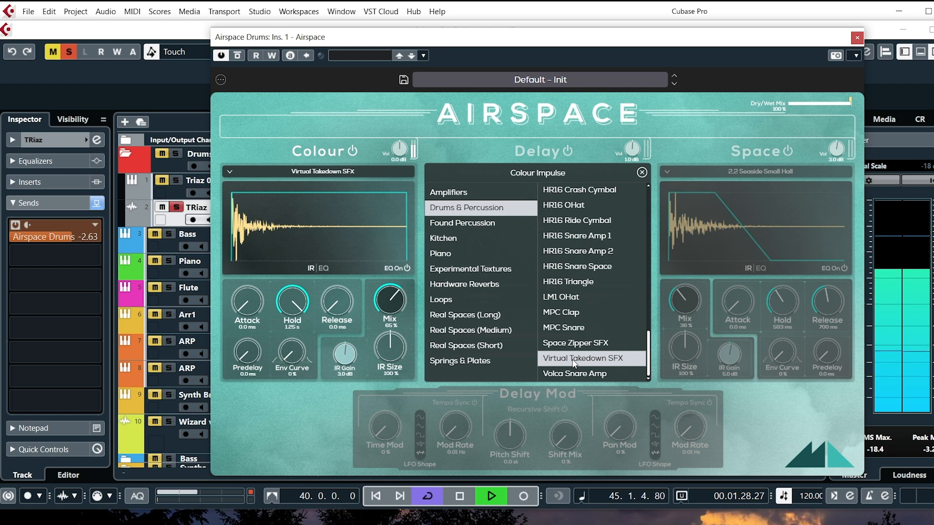
left_click(562, 327)
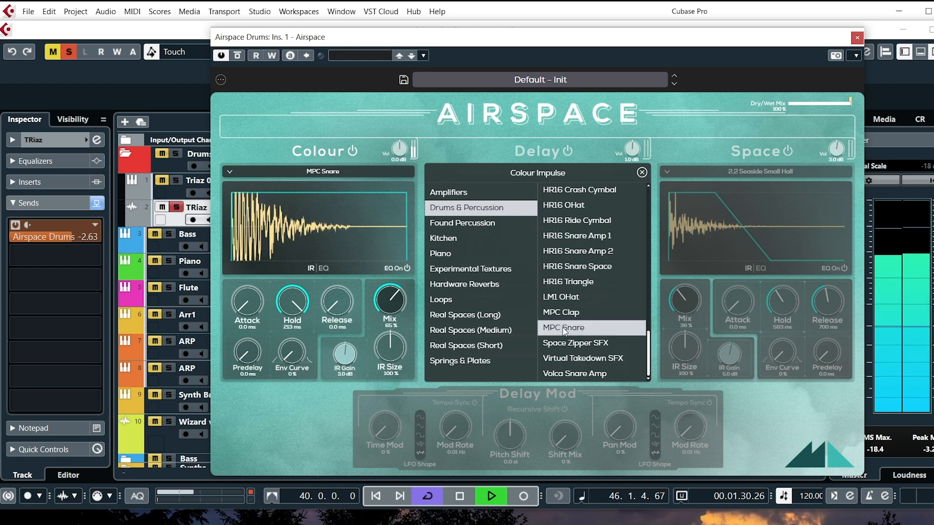
left_click(461, 495)
left_click(461, 495)
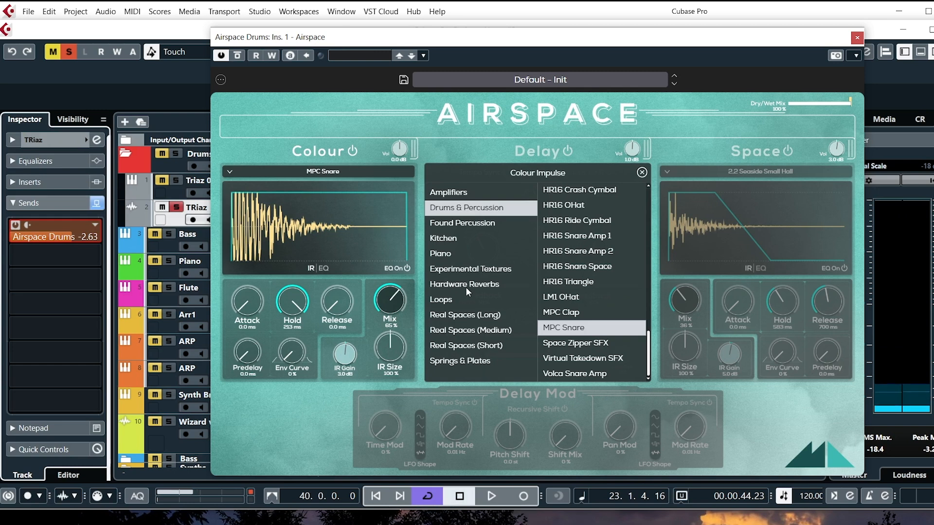
Restart playback and load the Scribble Noise - 120 Bpm impulse from Loops into the Colour section.
left_click(489, 495)
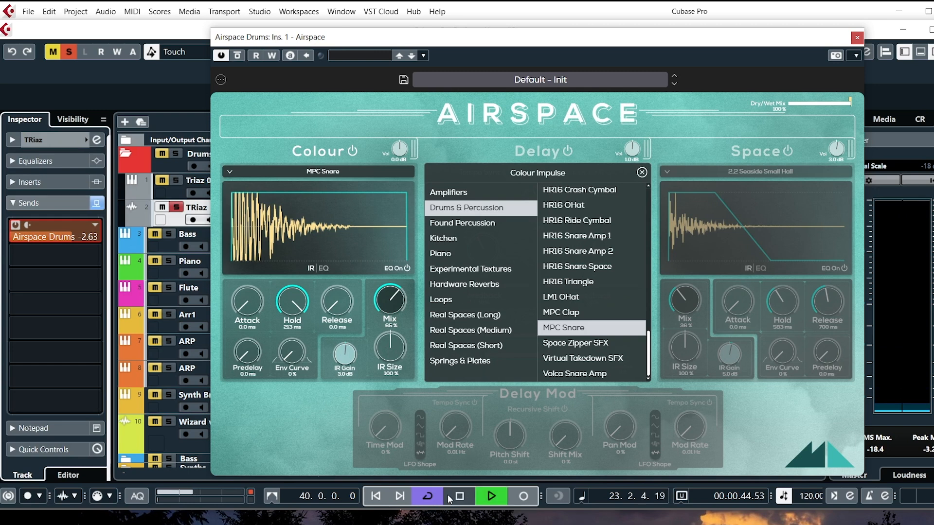
left_click(447, 300)
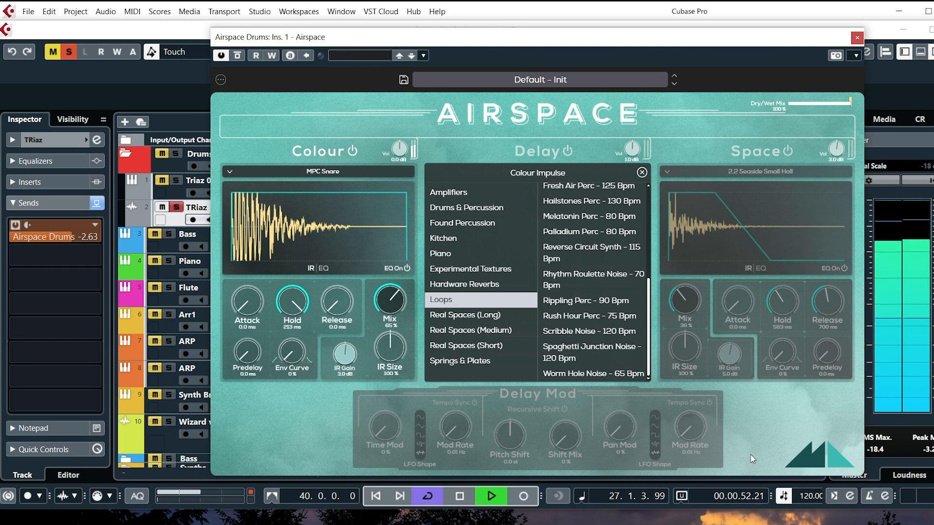
left_click(571, 331)
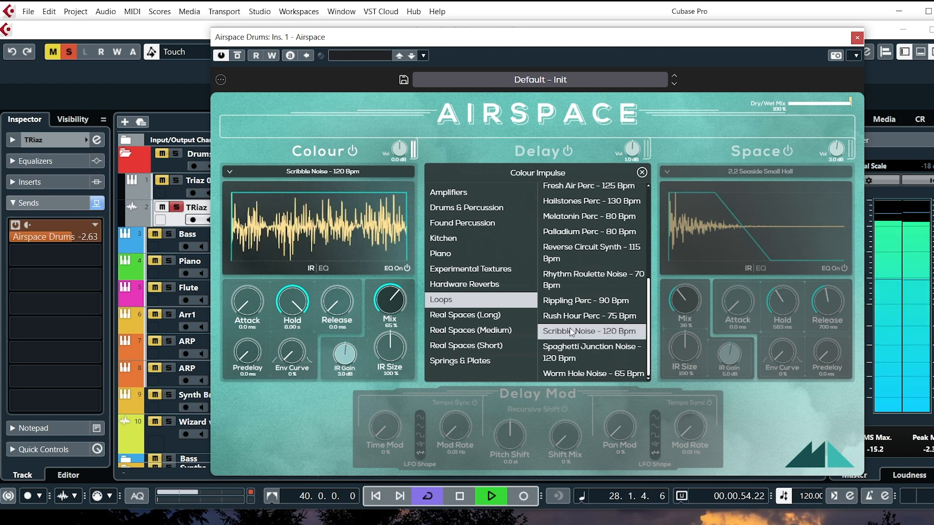
Set the Colour section's Mix to 64 % and IR Size to 168 % while auditioning the drums.
left_click_drag(389, 300, 385, 240)
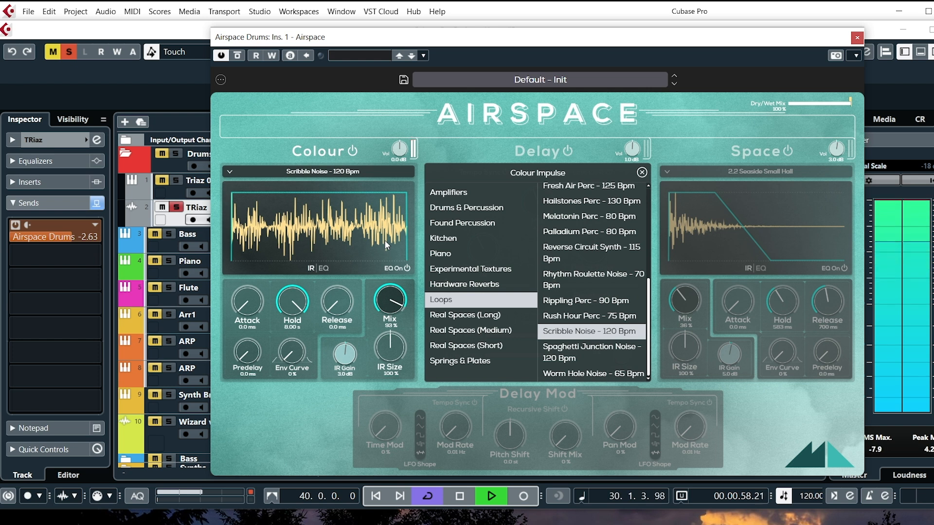
mouse_move(388, 280)
left_mouse_down()
mouse_move(388, 343)
mouse_move(393, 265)
left_mouse_up()
left_click_drag(387, 301, 382, 315)
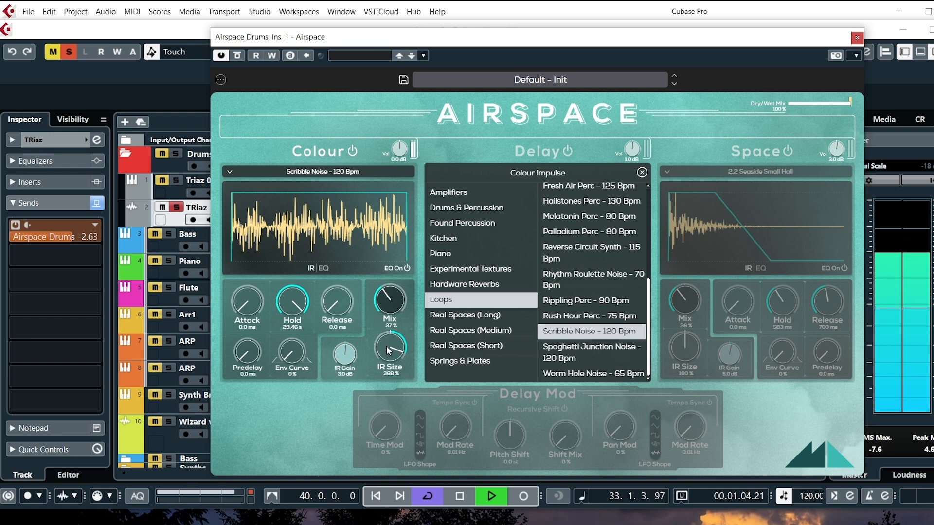
left_click_drag(389, 306, 396, 238)
left_click_drag(397, 364, 398, 374)
left_click_drag(389, 294, 388, 308)
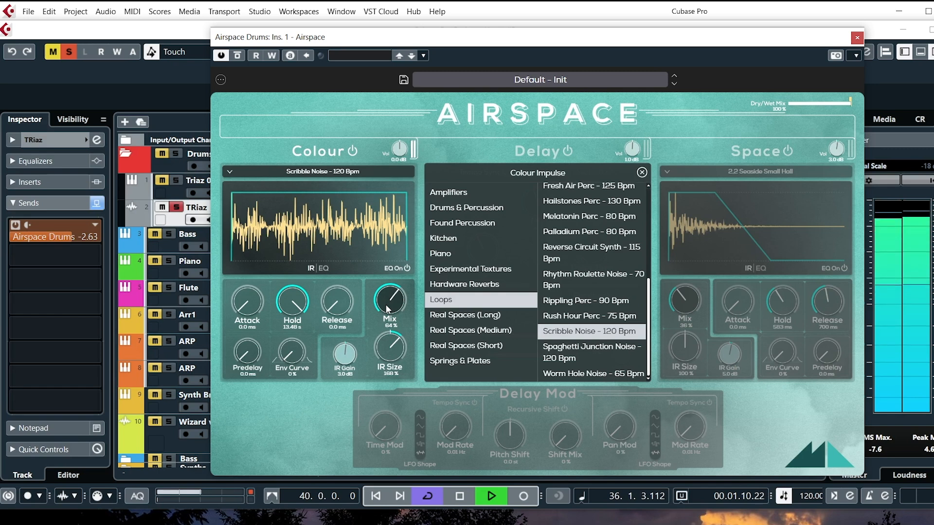
Load the 2.4 Yarn Store 3 impulse from Real Spaces (Medium) into Colour, close the plugin and stop playback.
left_click(574, 374)
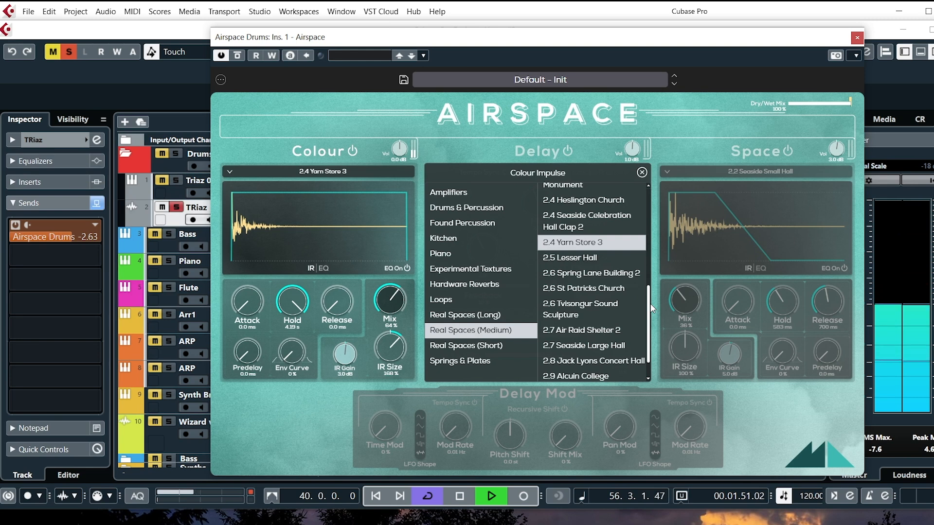
left_click(856, 38)
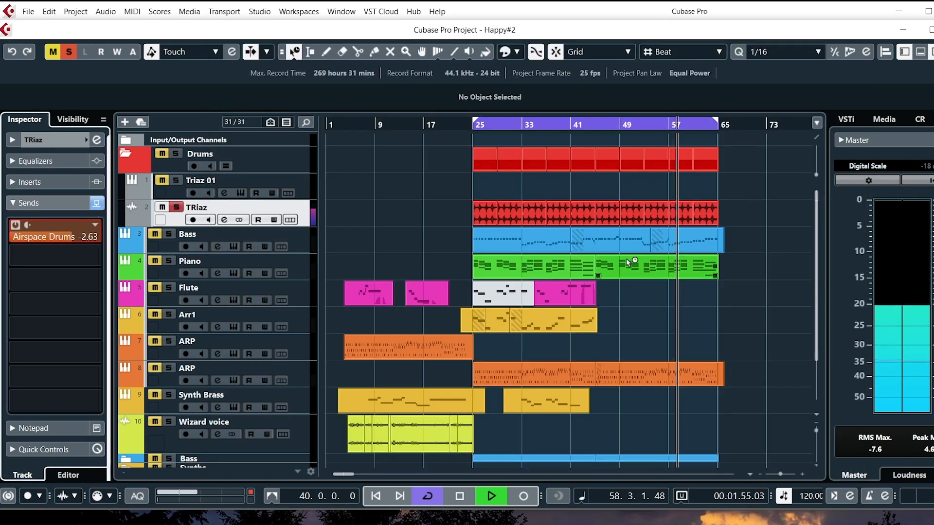
key("space")
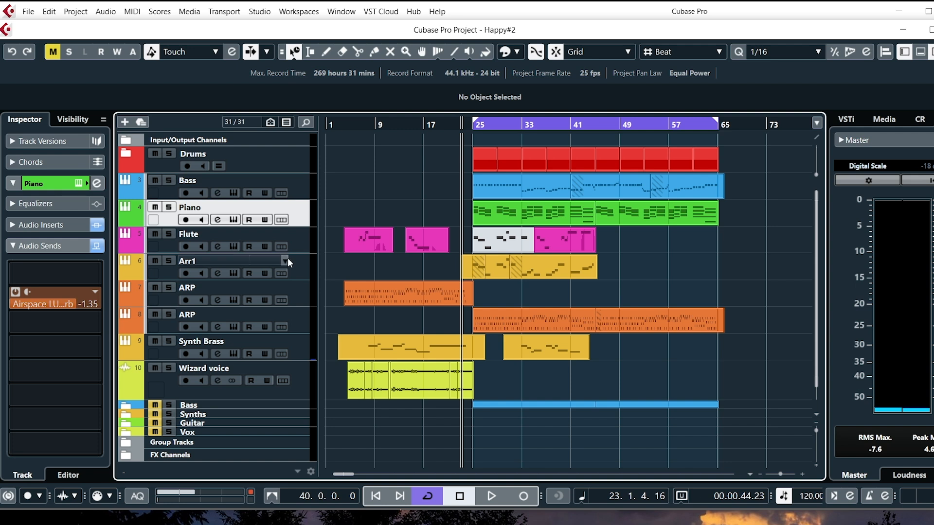
Start playback with the Arr1 track selected and open the Airspace plugin on its delay send.
left_click(302, 269)
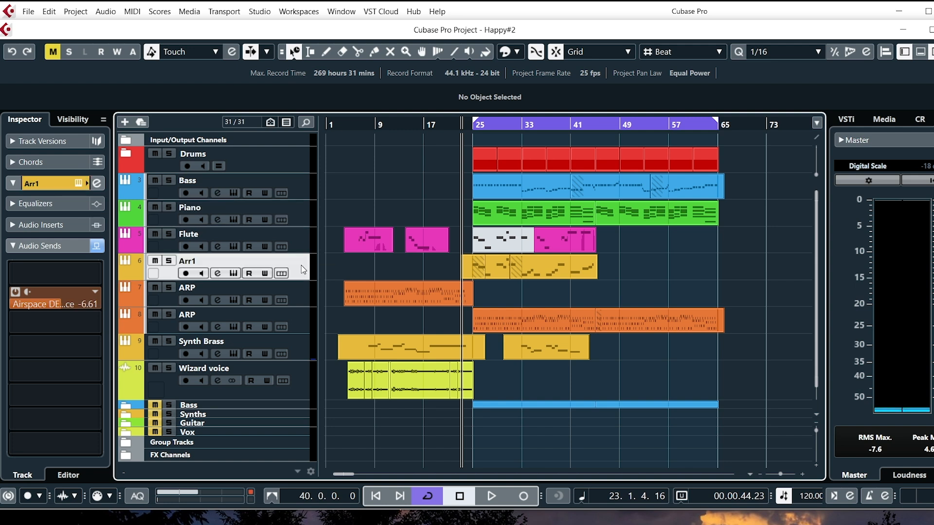
key("space")
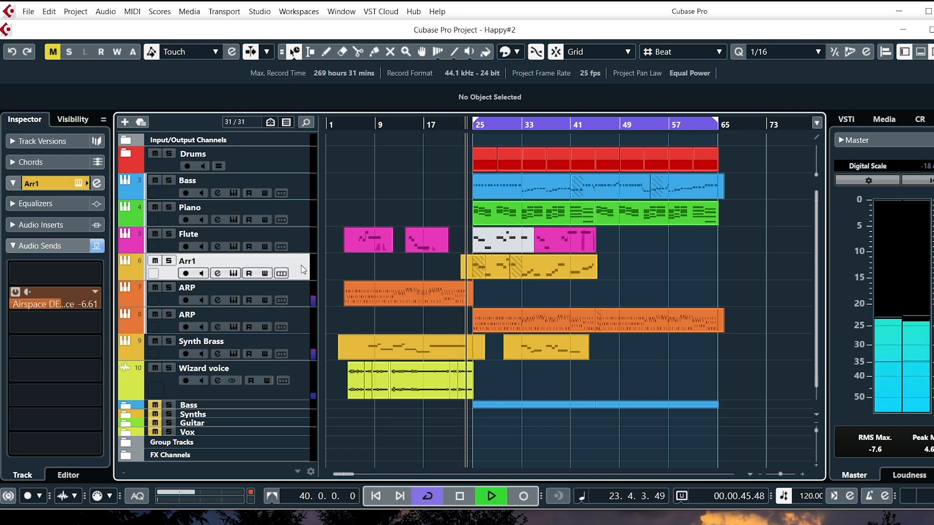
right_click(67, 293)
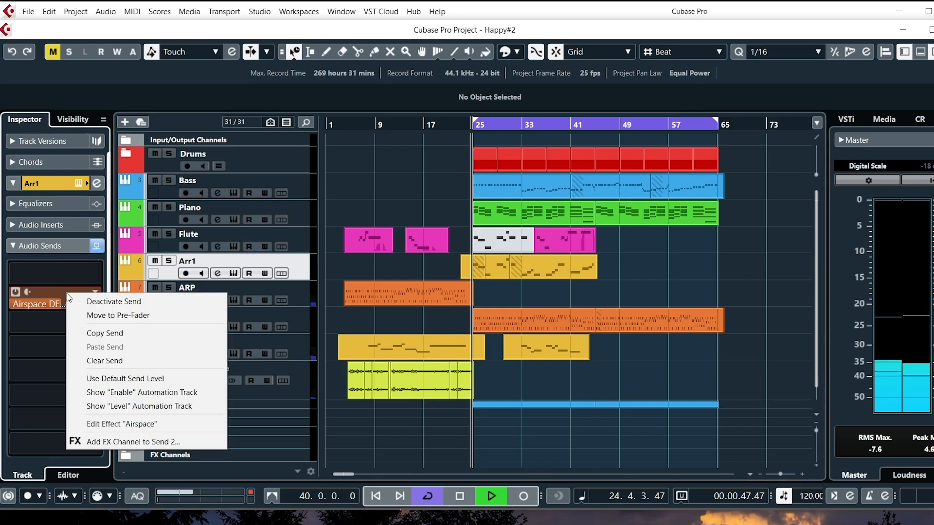
left_click(100, 423)
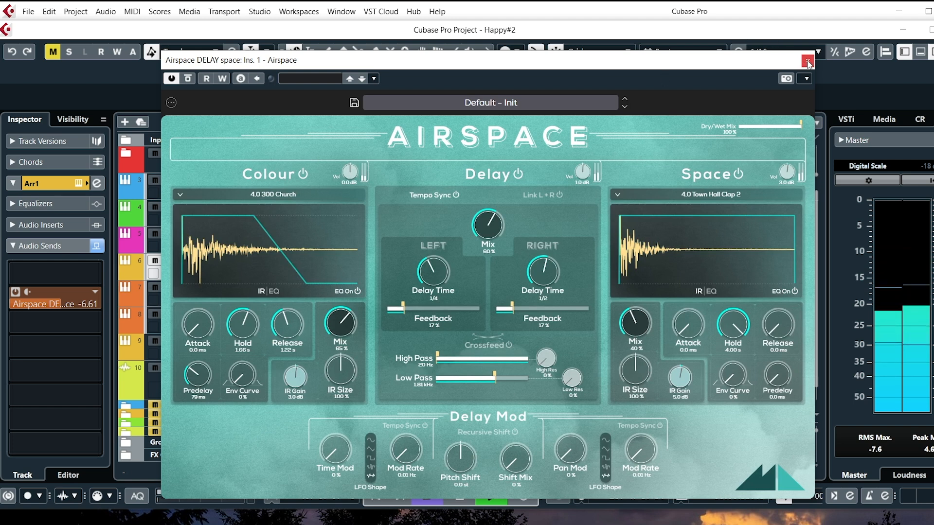
Set the Colour section's Mix to 81 %, Vol to 7.8 dB and IR Size to 175 %.
left_click_drag(346, 334, 346, 292)
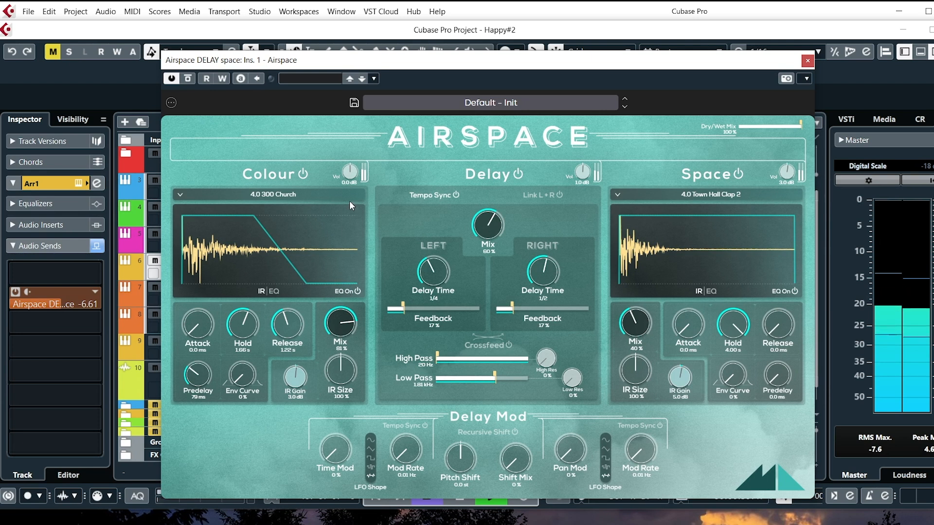
left_click_drag(350, 172, 347, 155)
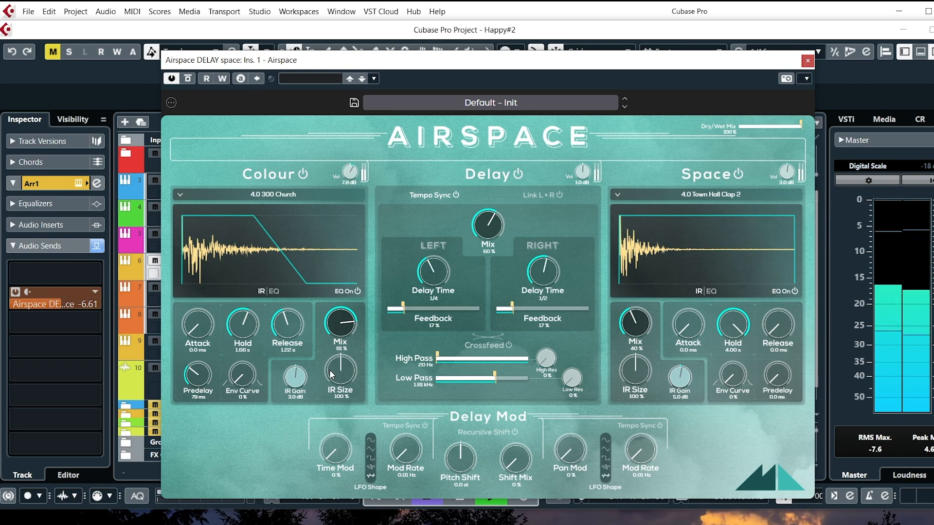
left_click_drag(336, 365, 339, 341)
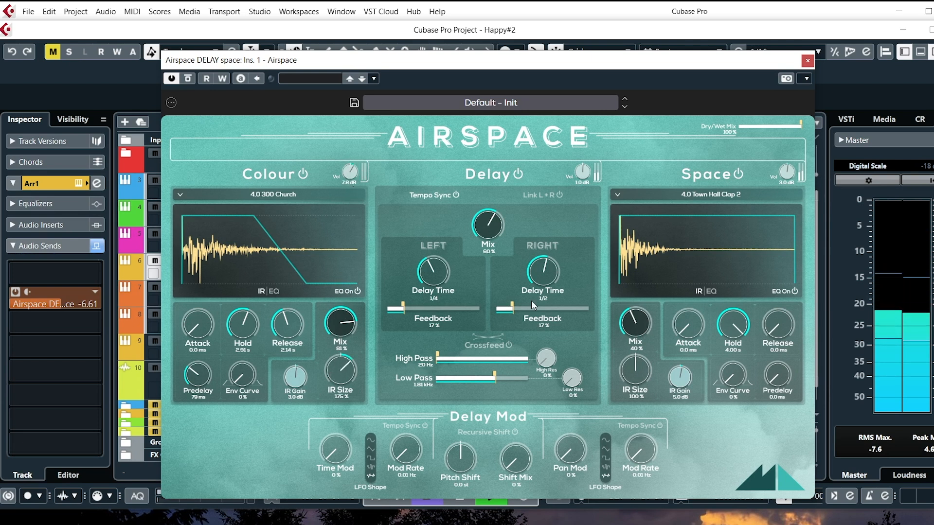
Set the Space section's Mix to 59 % and close the Airspace plugin.
left_click_drag(635, 320, 635, 317)
mouse_move(643, 273)
left_mouse_down()
mouse_move(638, 258)
mouse_move(636, 278)
left_mouse_up()
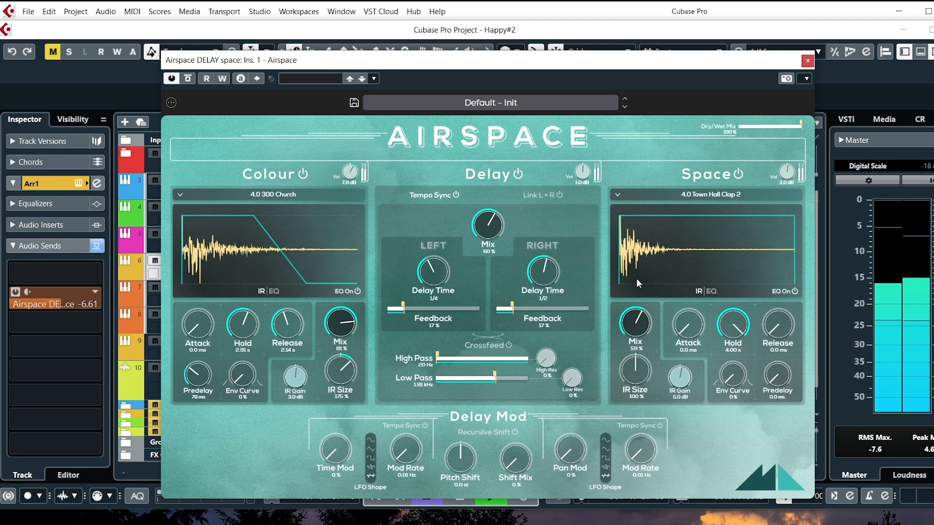
left_click(807, 60)
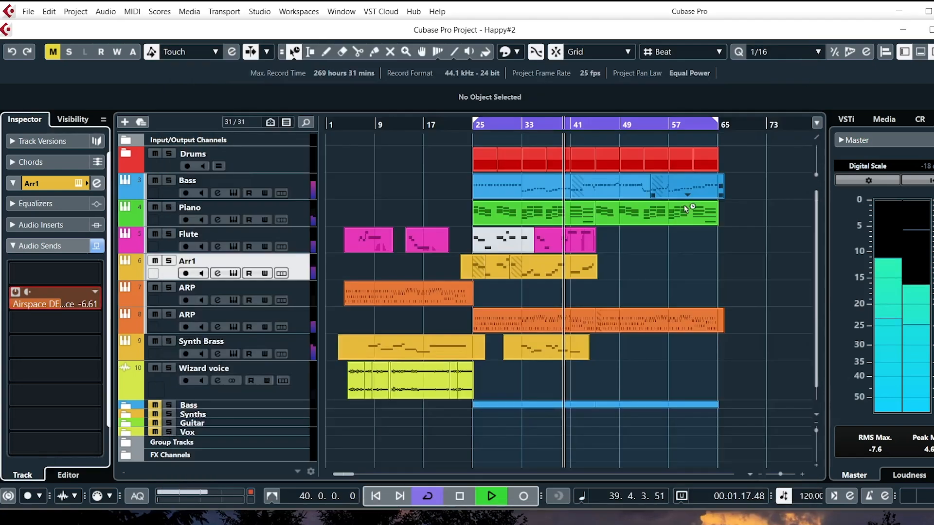
Solo Arr1 and compare it with its Airspace delay send off and on, and stop playback.
left_click(169, 262)
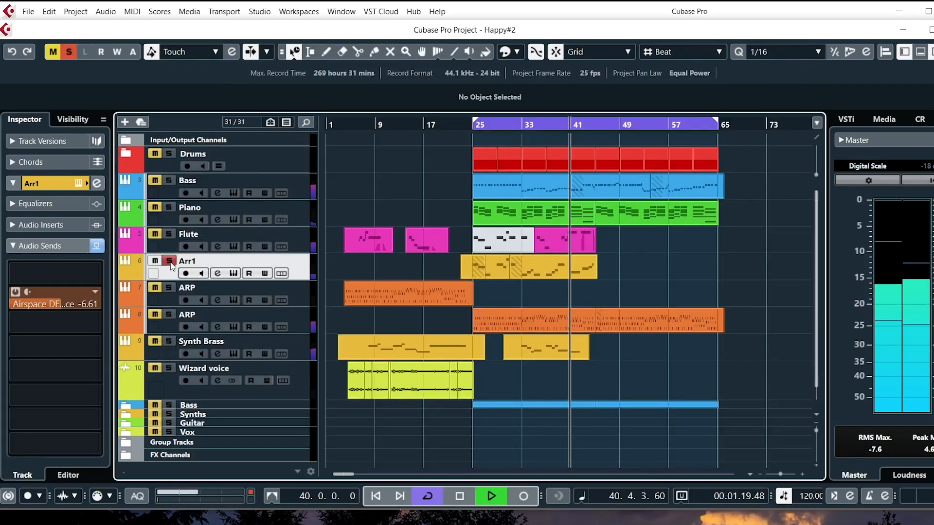
left_click(16, 292)
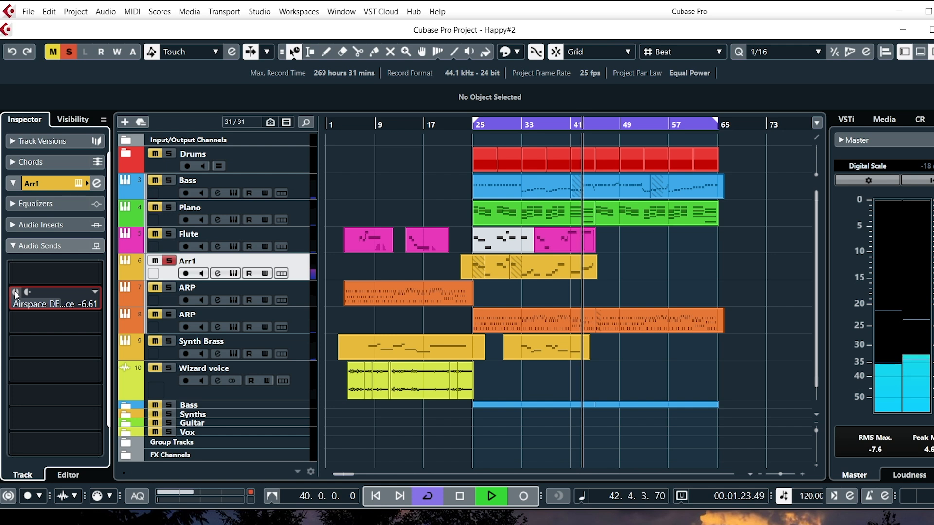
left_click(16, 293)
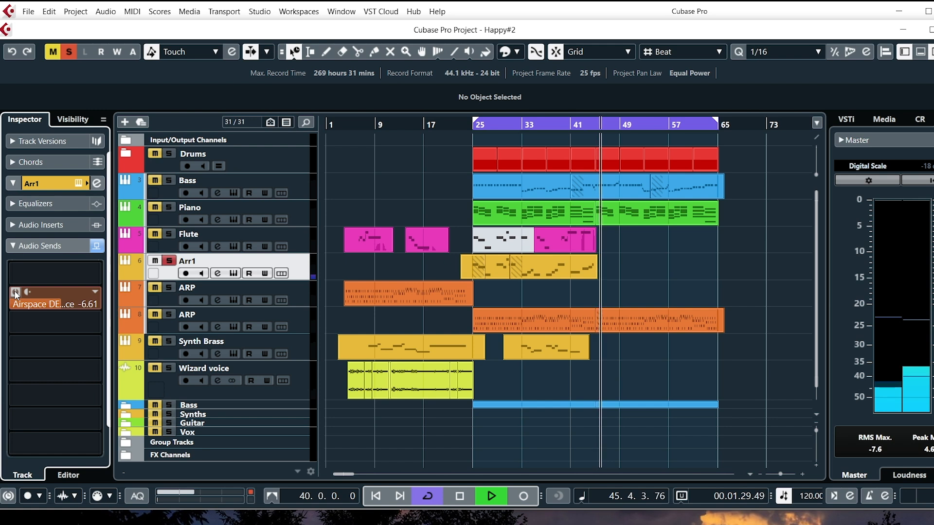
key("space")
Play the Piano track soloed and compare it with its Airspace reverb send off and on.
left_click(301, 221)
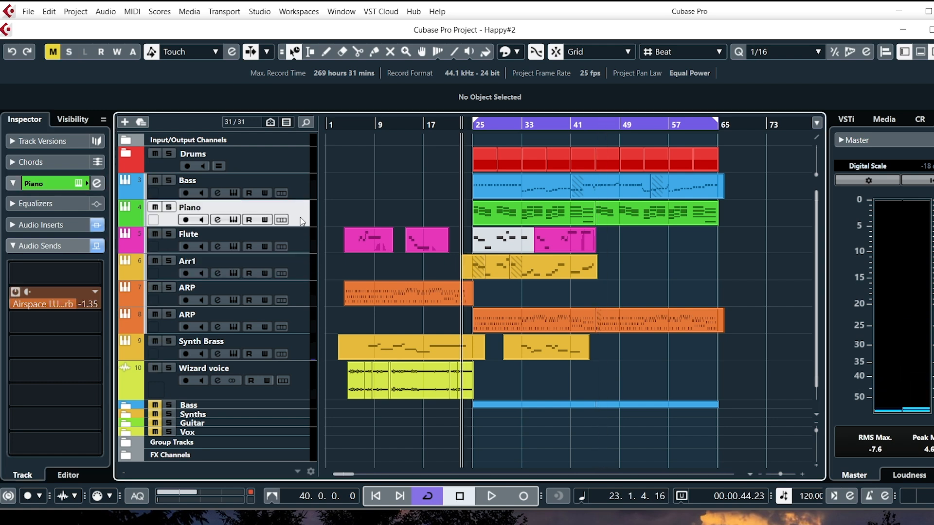
key("space")
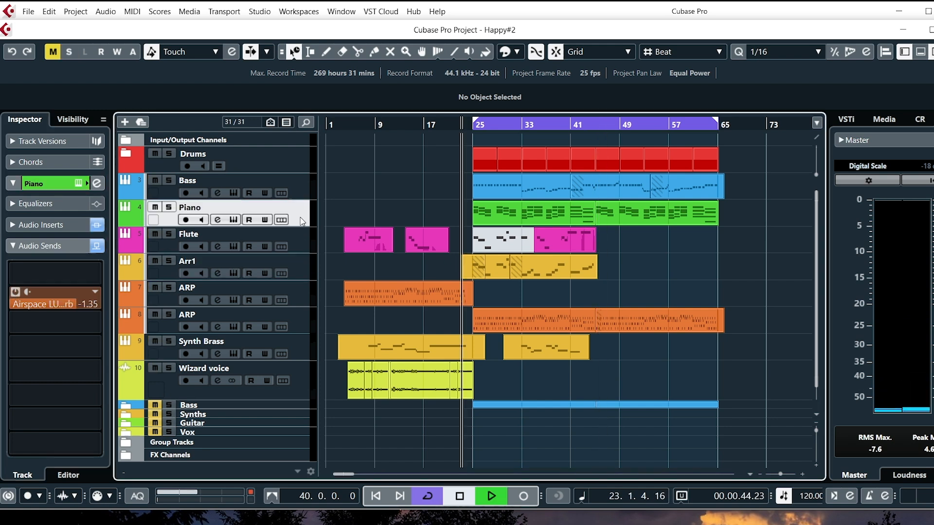
left_click(169, 207)
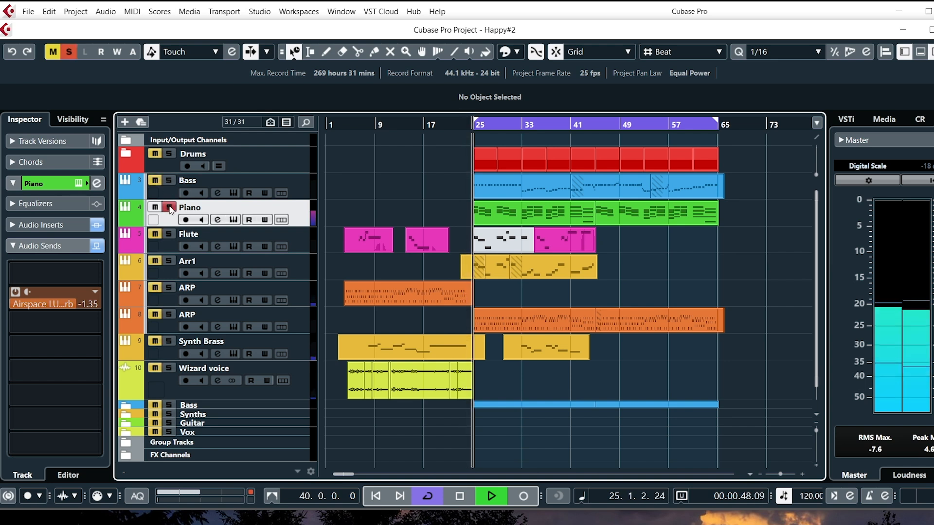
mouse_move(51, 282)
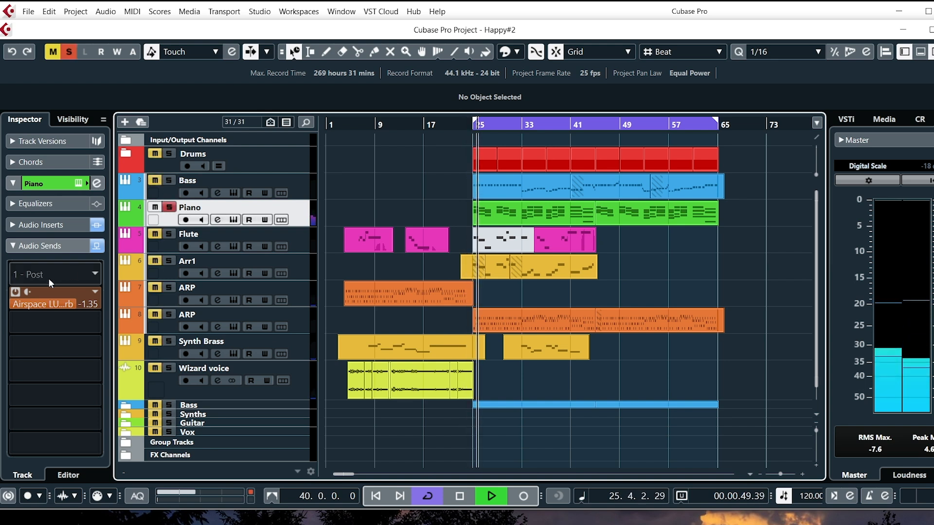
left_click(15, 292)
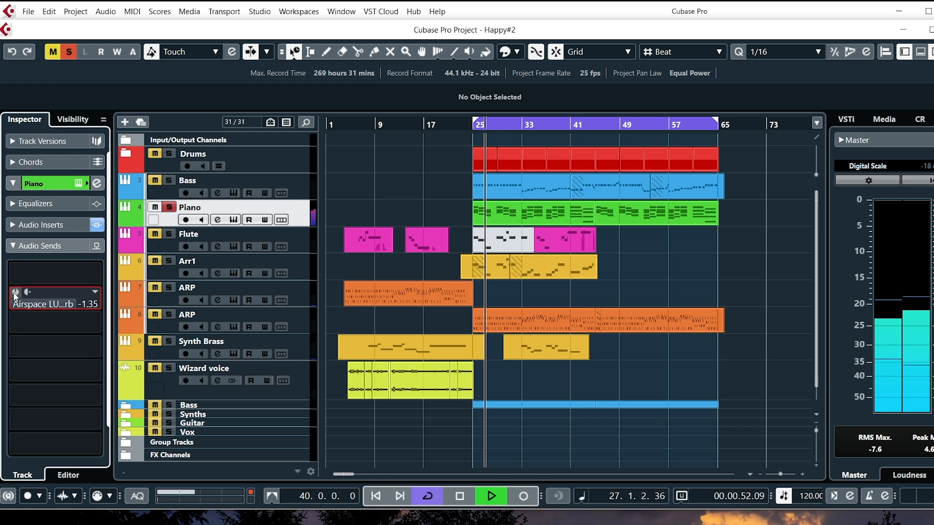
left_click(15, 292)
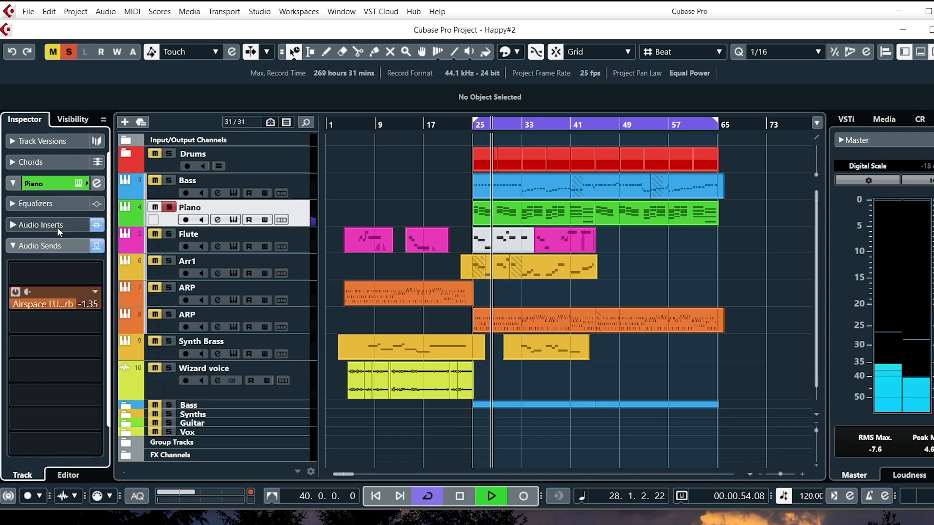
Open the Airspace plugin on the Piano's reverb send and set the Delay section's Mix to 70 %.
right_click(56, 296)
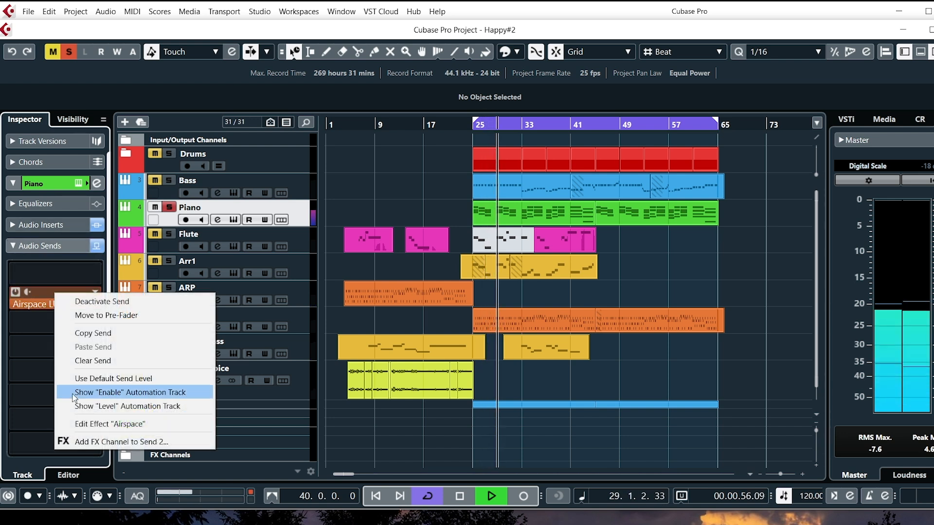
left_click(83, 424)
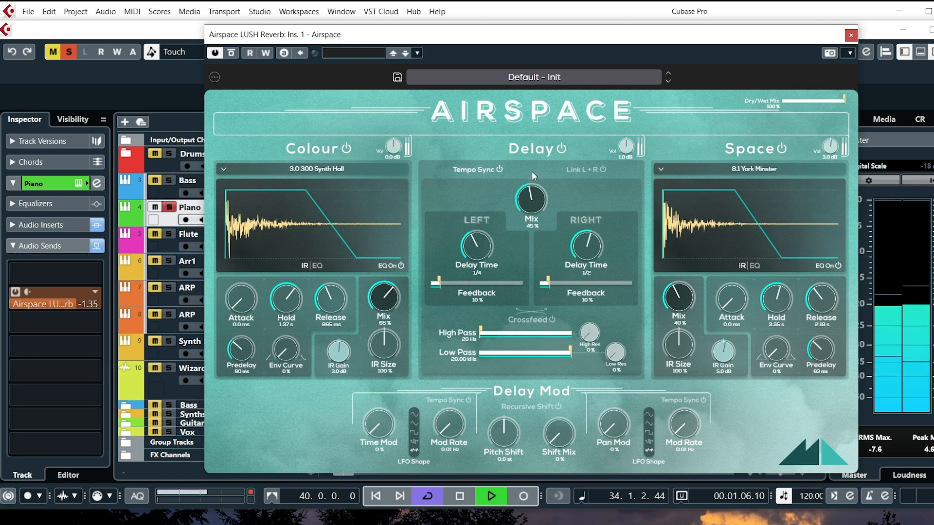
left_click_drag(529, 194, 537, 133)
left_click_drag(533, 187, 525, 203)
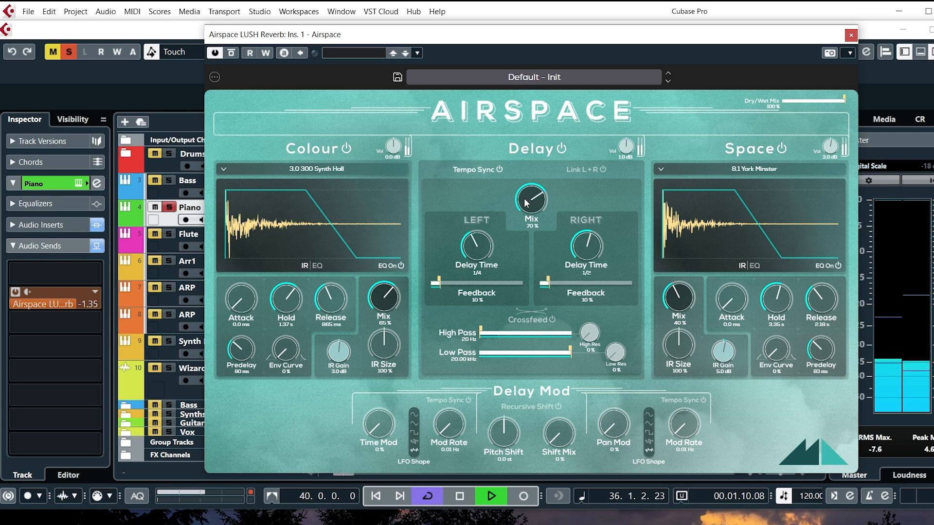
Try high delay Feedback values of 70 % on the left and 78 % on the right.
left_click_drag(545, 284, 542, 278)
left_click_drag(440, 278, 496, 280)
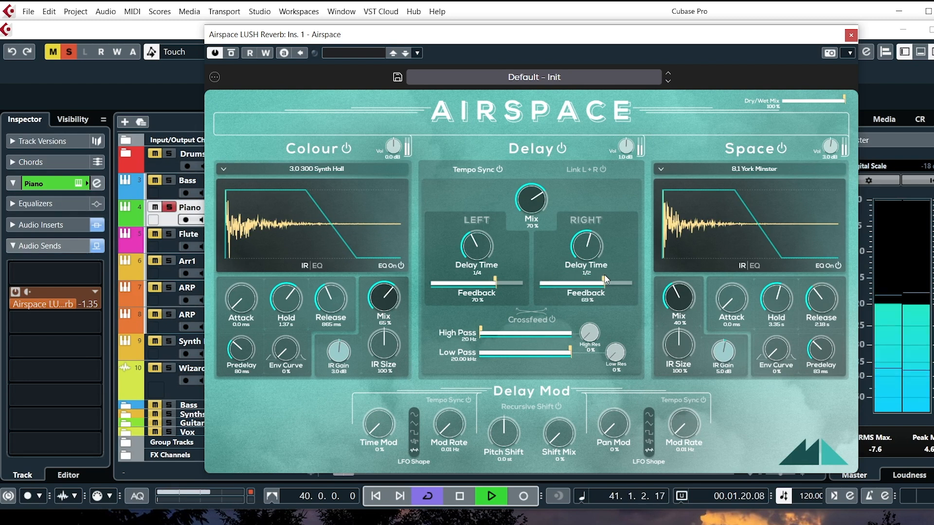
left_click_drag(604, 276, 611, 278)
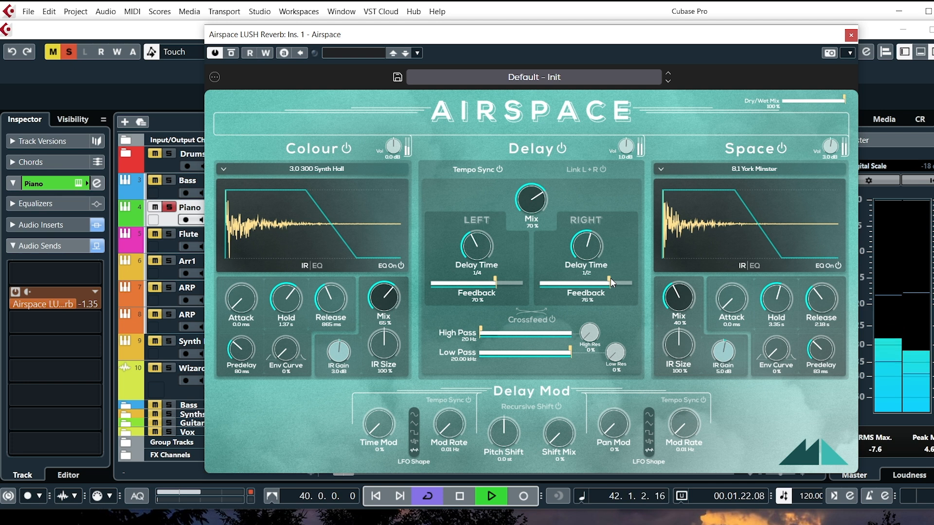
Unsolo the Piano and set the delay Feedback to 19 % left and 18 % right.
left_click(169, 207)
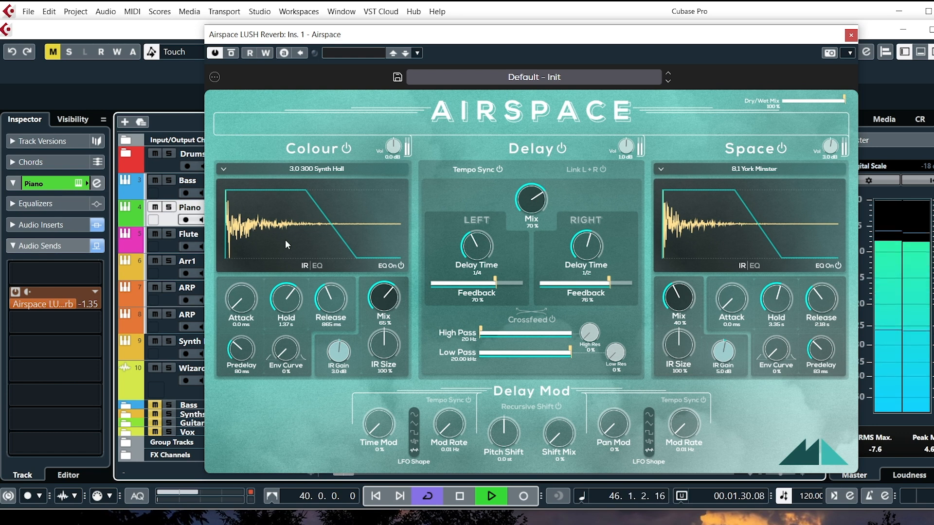
left_click_drag(497, 281, 448, 282)
left_click_drag(609, 282, 557, 287)
Set the Colour Mix to 79 % and the Space Mix to 62 % on the Piano's reverb, and stop playback.
left_click_drag(383, 300, 385, 272)
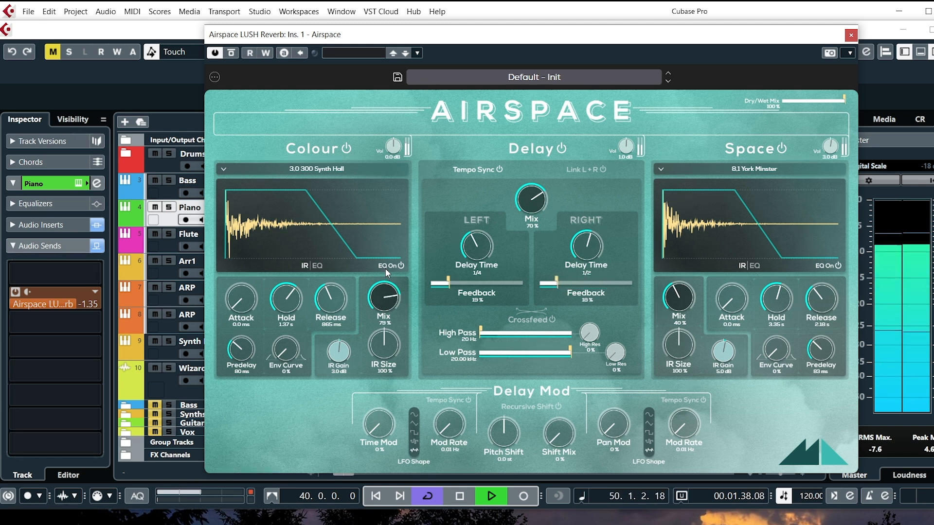
left_click_drag(679, 298, 689, 253)
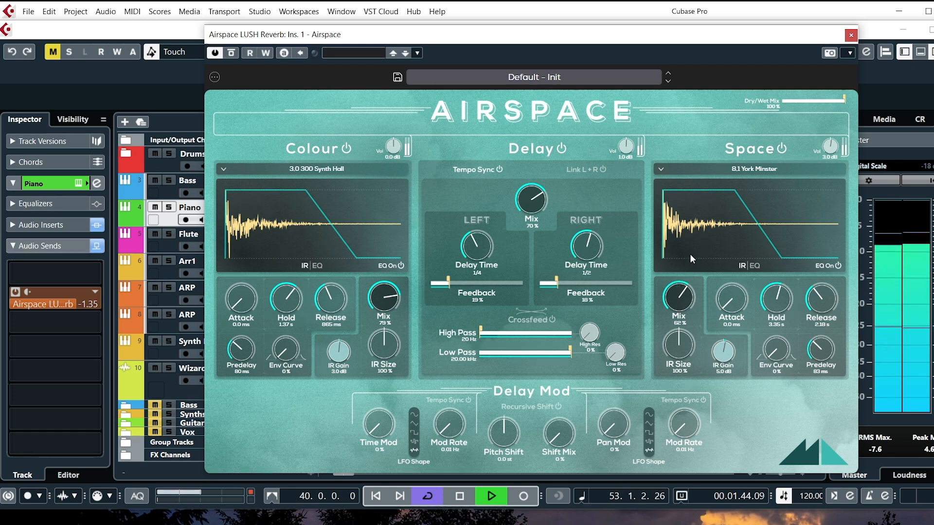
left_click(457, 496)
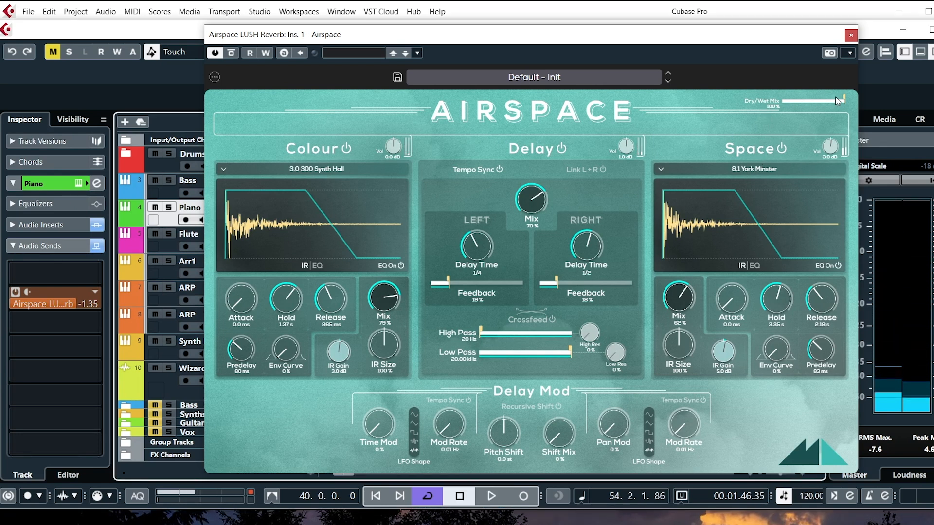
Set the Airspace plugin's overall Dry/Wet Mix to 100 %.
mouse_move(844, 101)
left_mouse_down()
mouse_move(785, 101)
mouse_move(859, 97)
left_mouse_up()
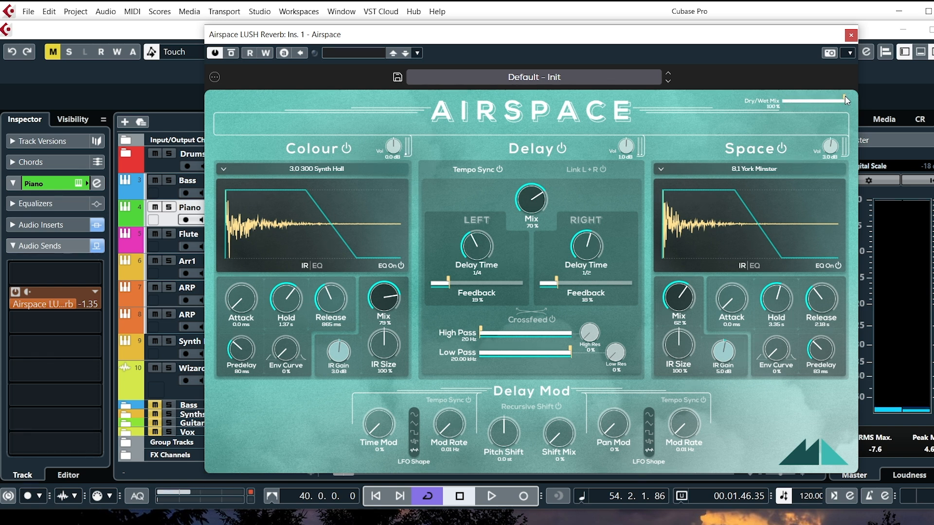
mouse_move(845, 96)
left_mouse_down()
mouse_move(784, 96)
mouse_move(850, 97)
left_mouse_up()
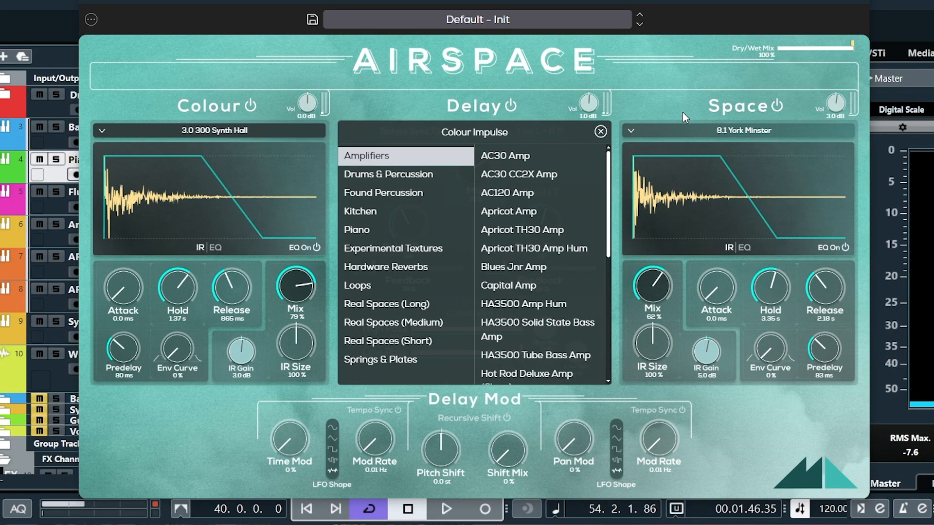